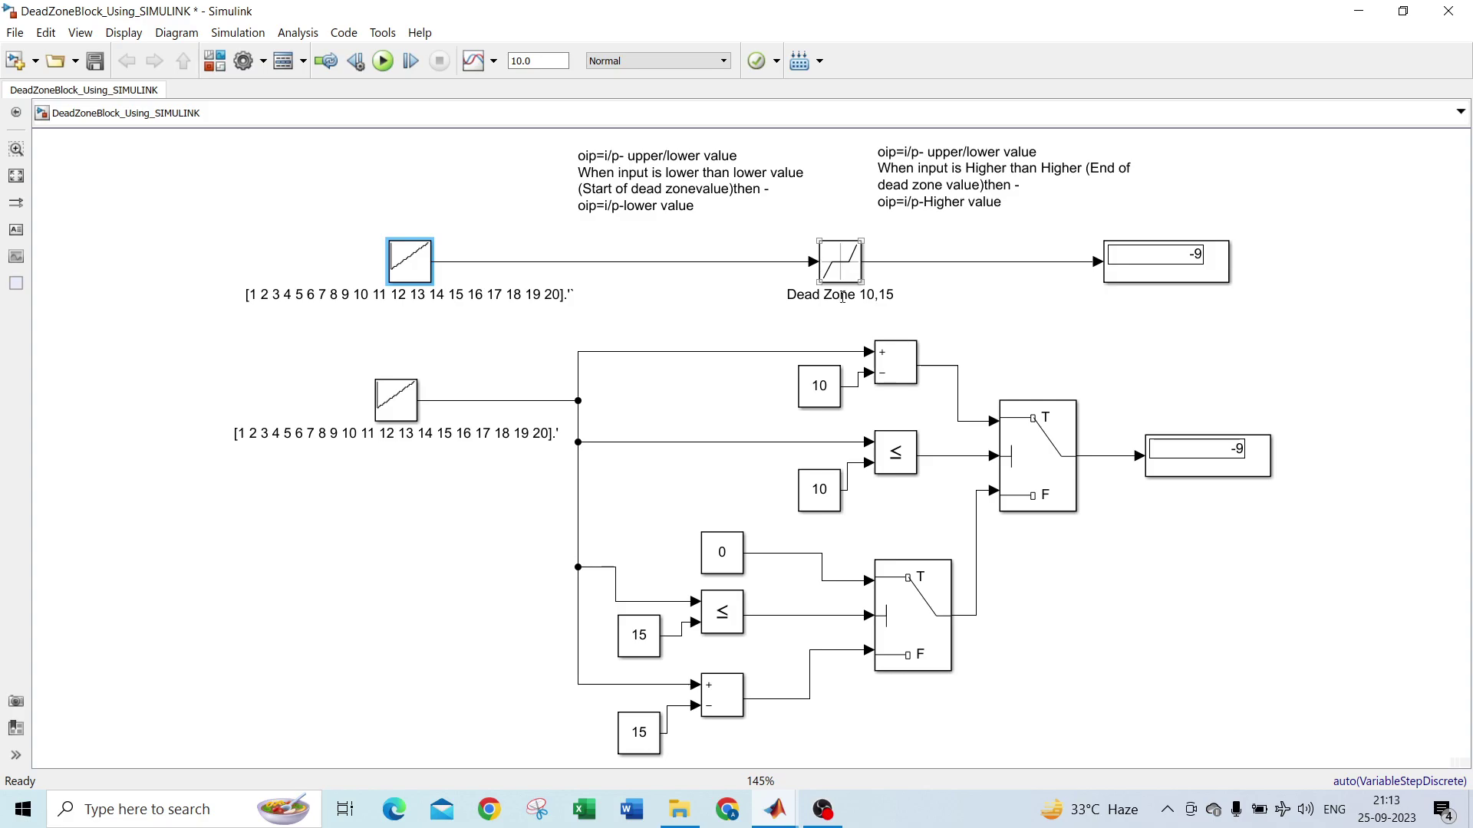
Step: Set the Dead Zone block's start to 15 and end to 20
double_click(843, 269)
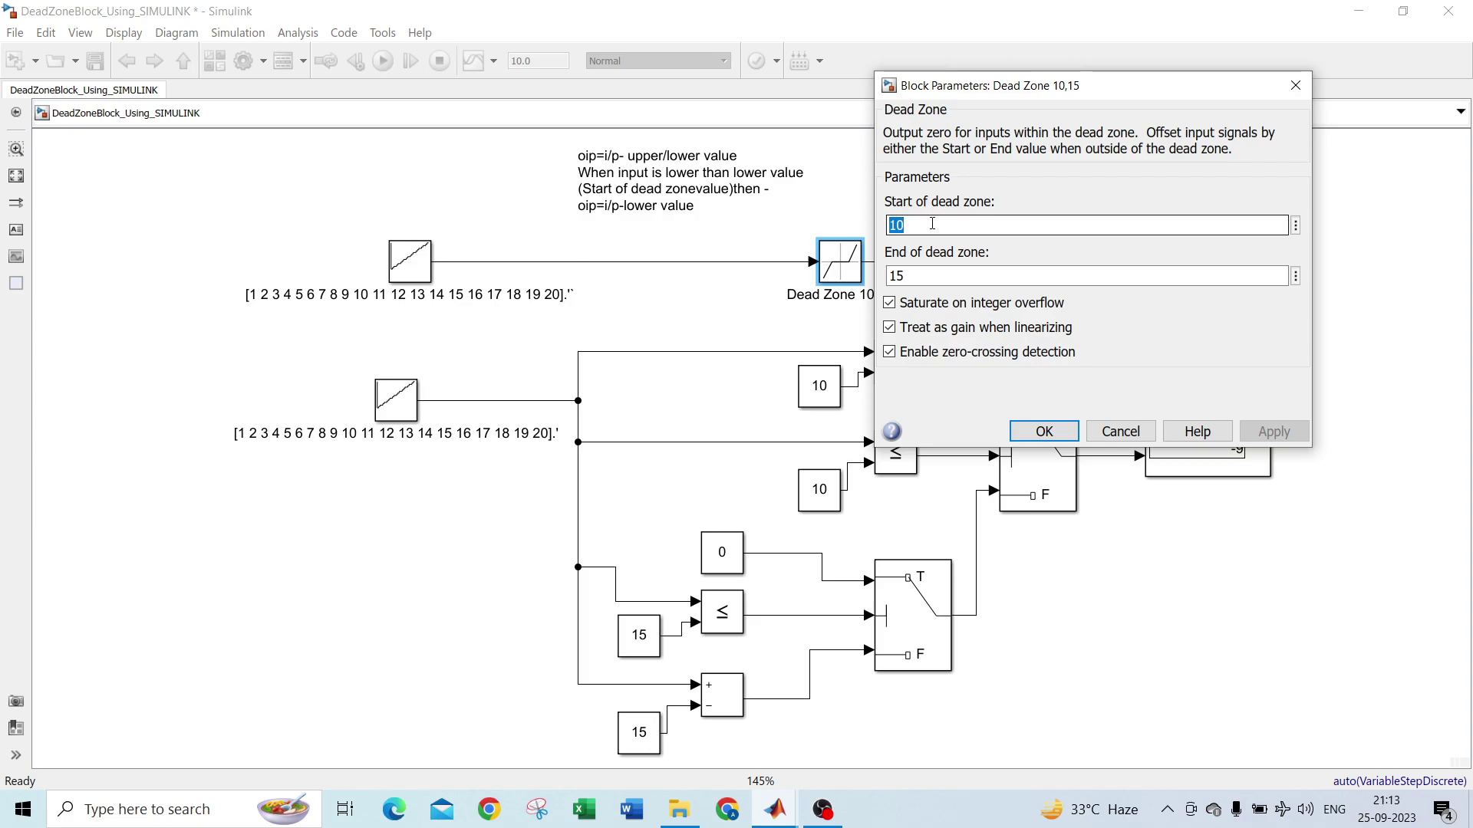
type("15")
key("Tab")
type("20")
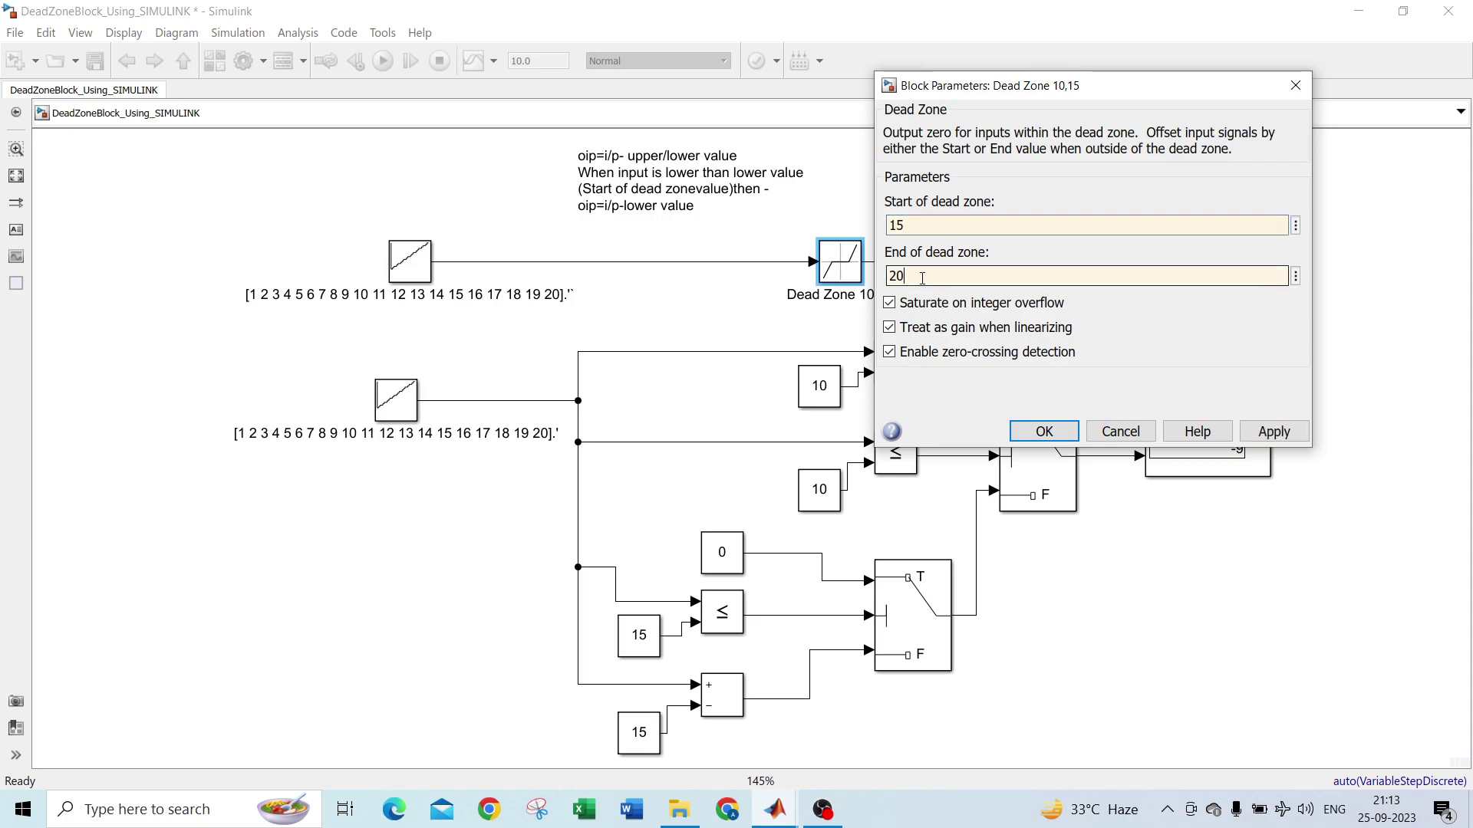
left_click(1044, 431)
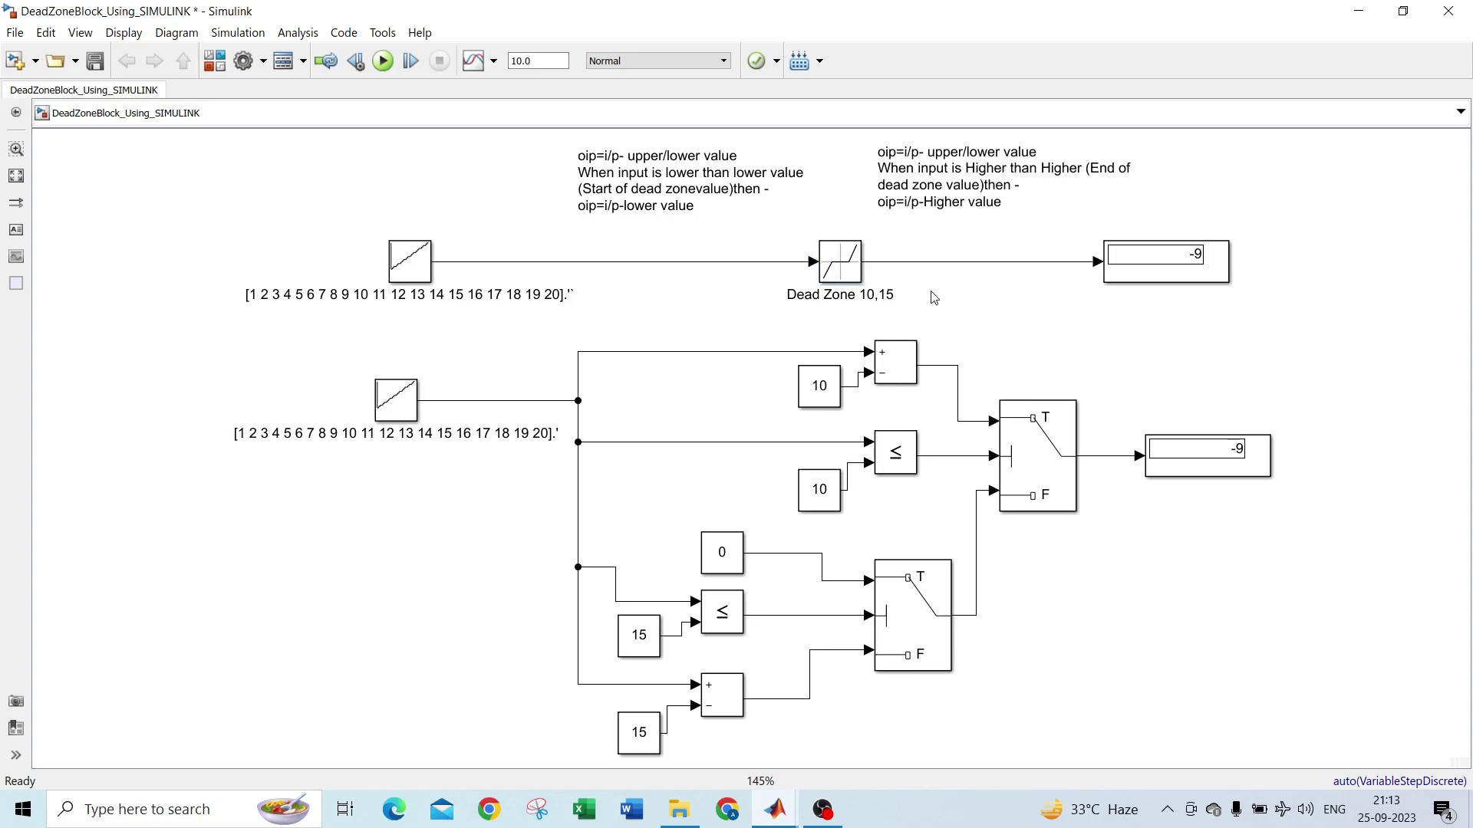
Step: Try a reversed dead zone of start 20, end 15, and dismiss the invalid-setting error
double_click(842, 261)
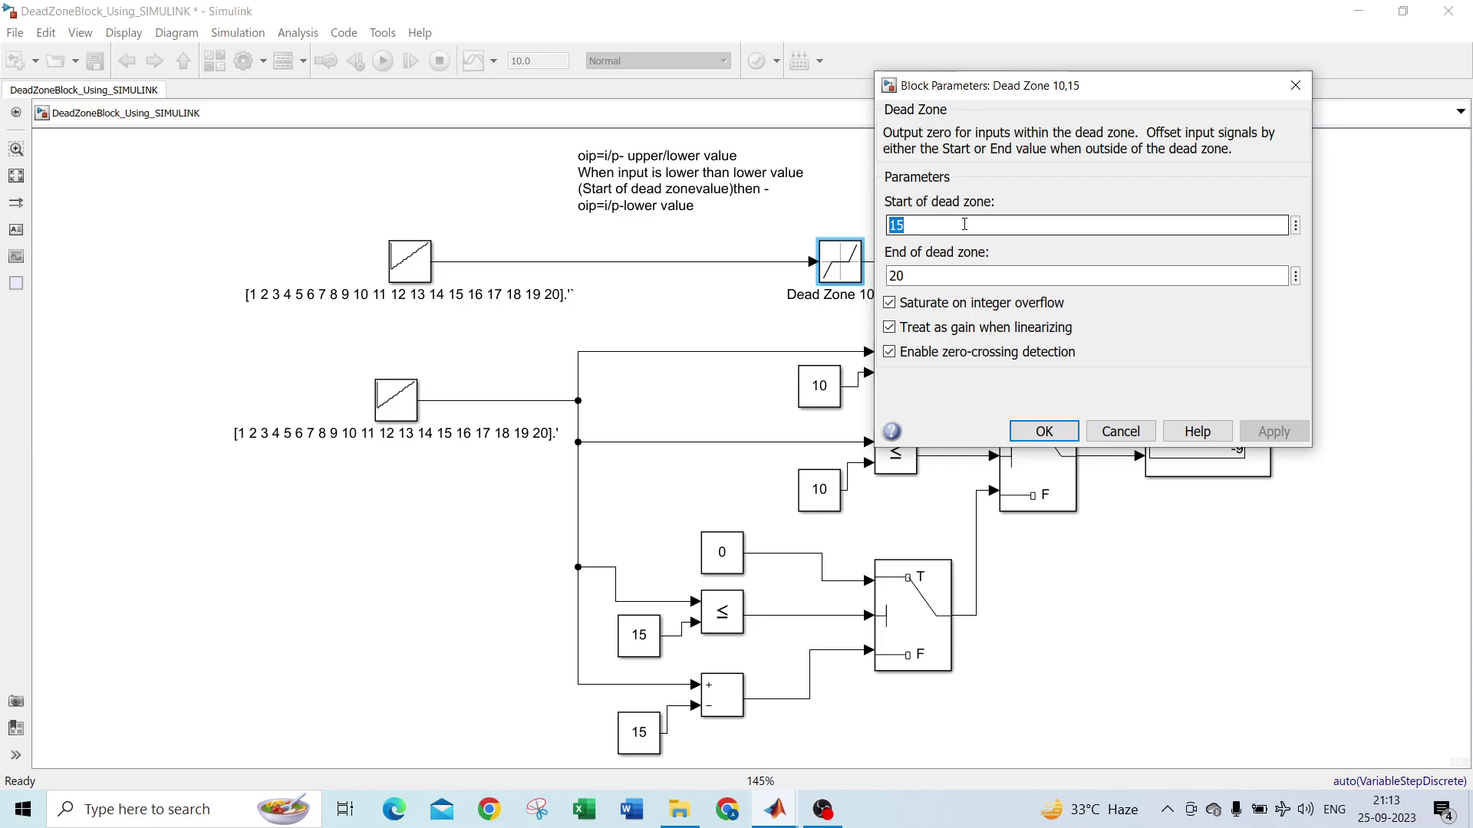
type("20")
double_click(932, 276)
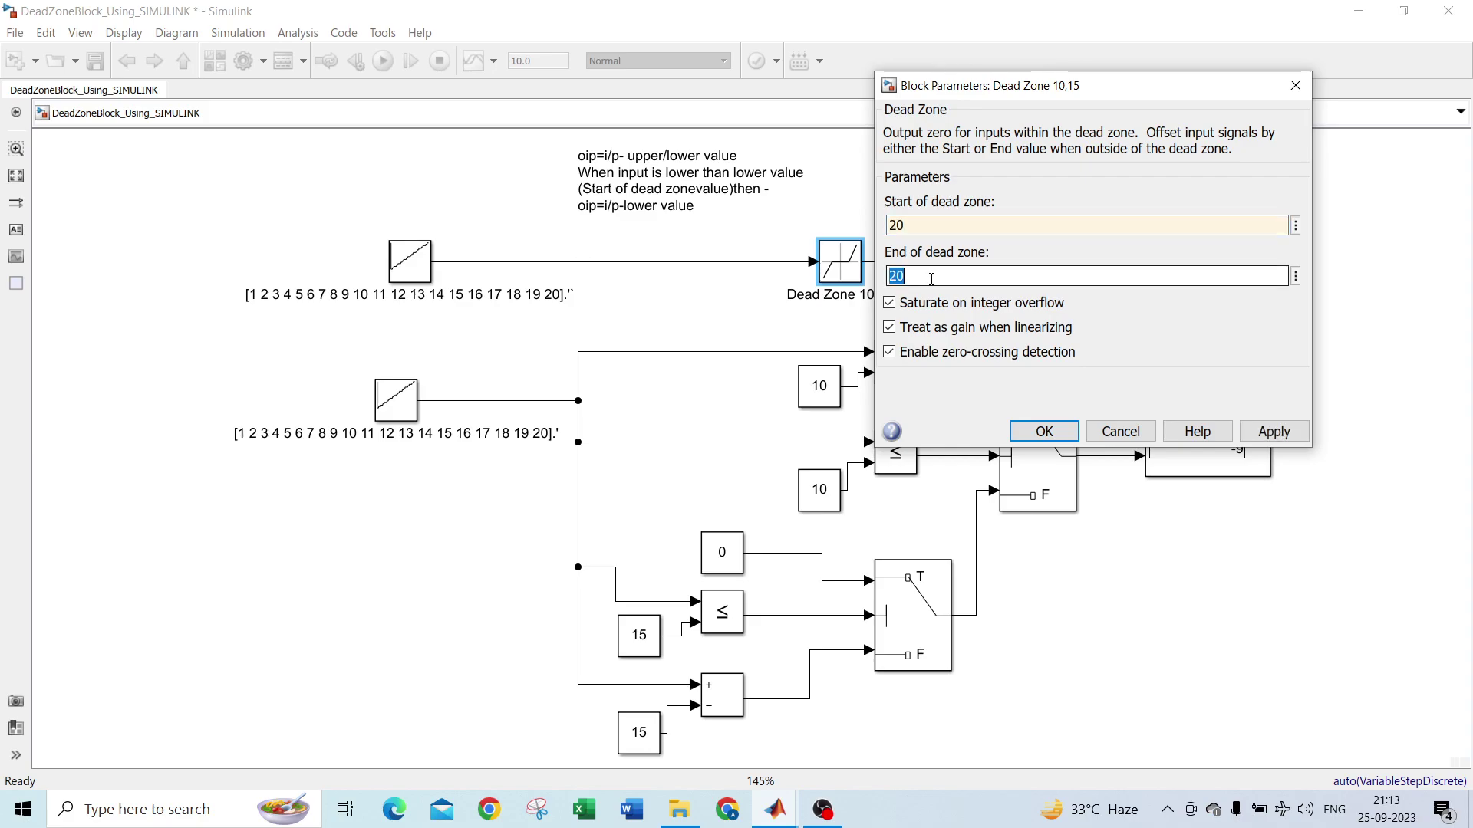
type("15")
left_click(1044, 431)
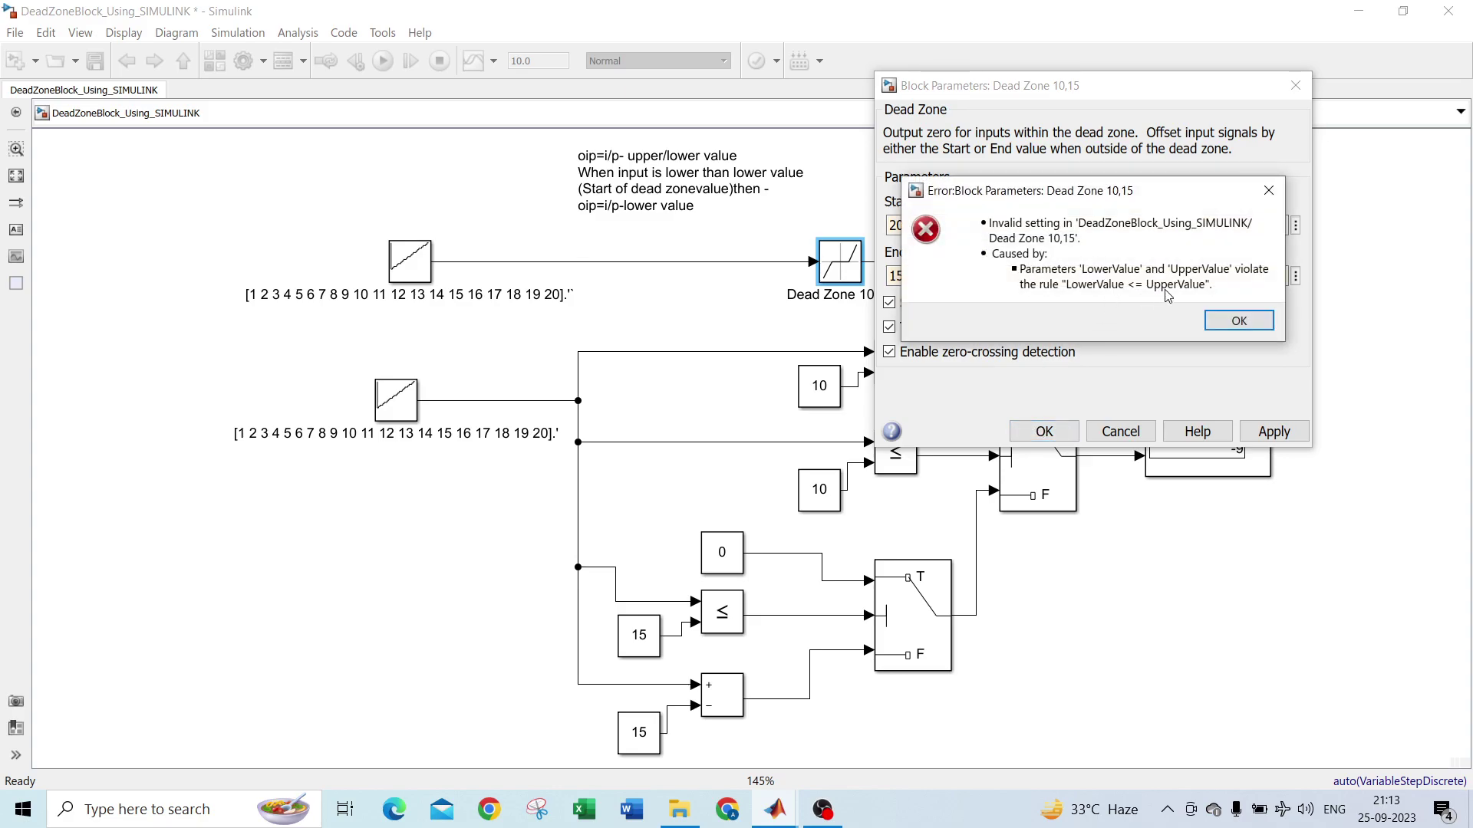
left_click(1246, 320)
Step: Correct the dead zone back to start 15, end 20 and apply it
double_click(896, 225)
type("15")
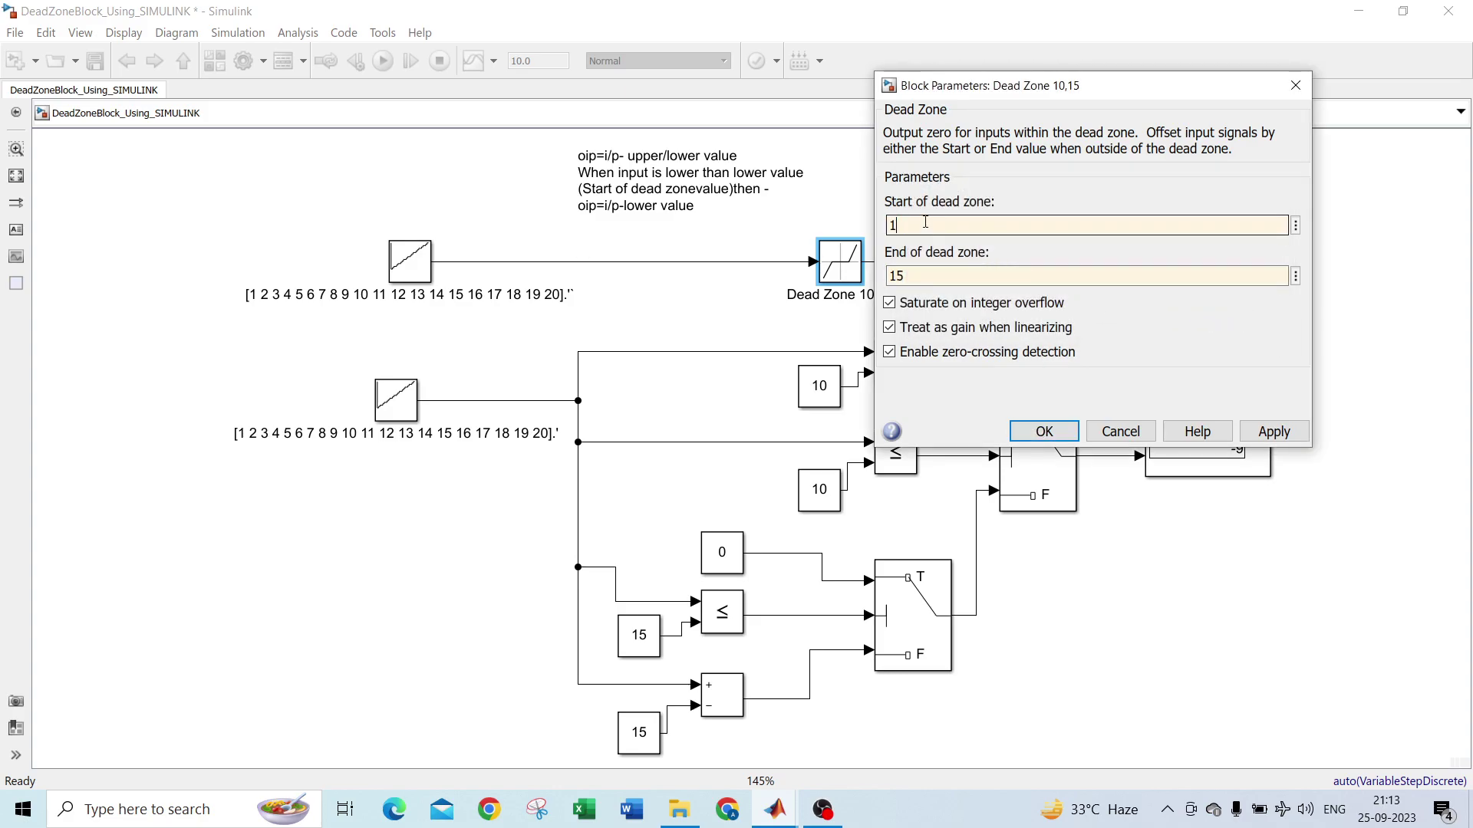
left_click(930, 275)
double_click(931, 275)
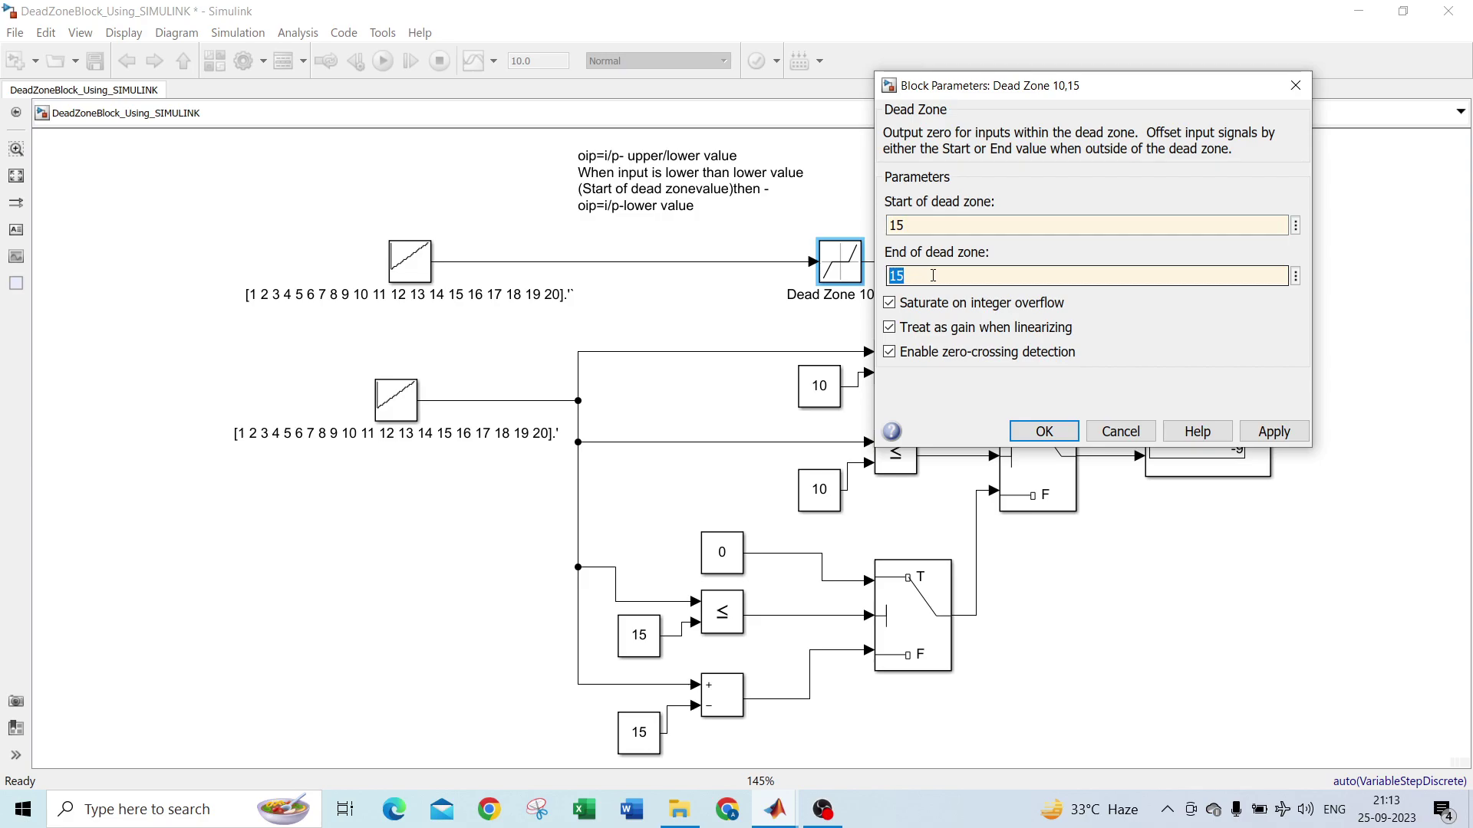
type("20")
left_click(1044, 431)
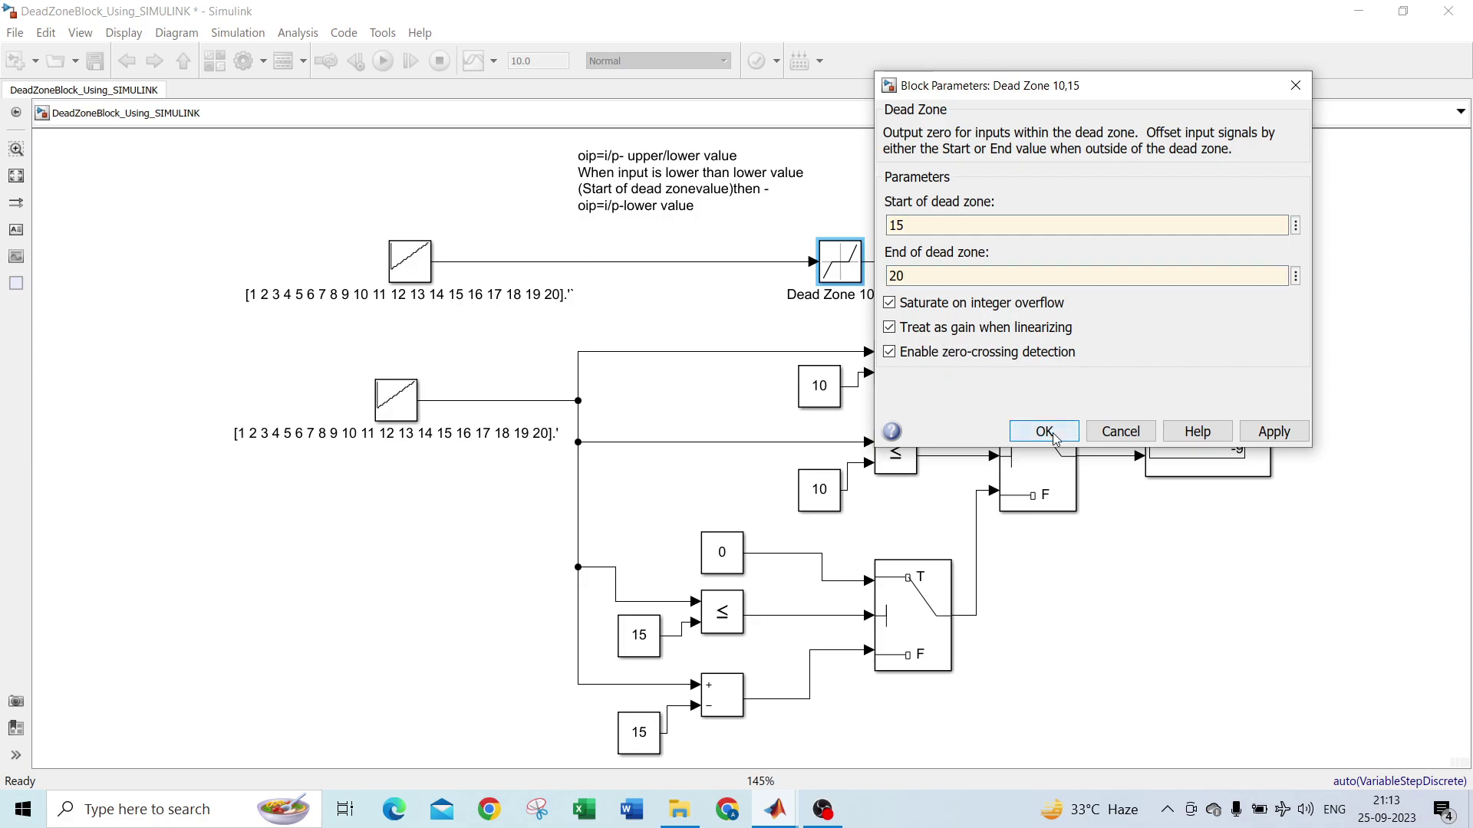
scroll(714, 313, "up", 1)
scroll(716, 314, "down", 1)
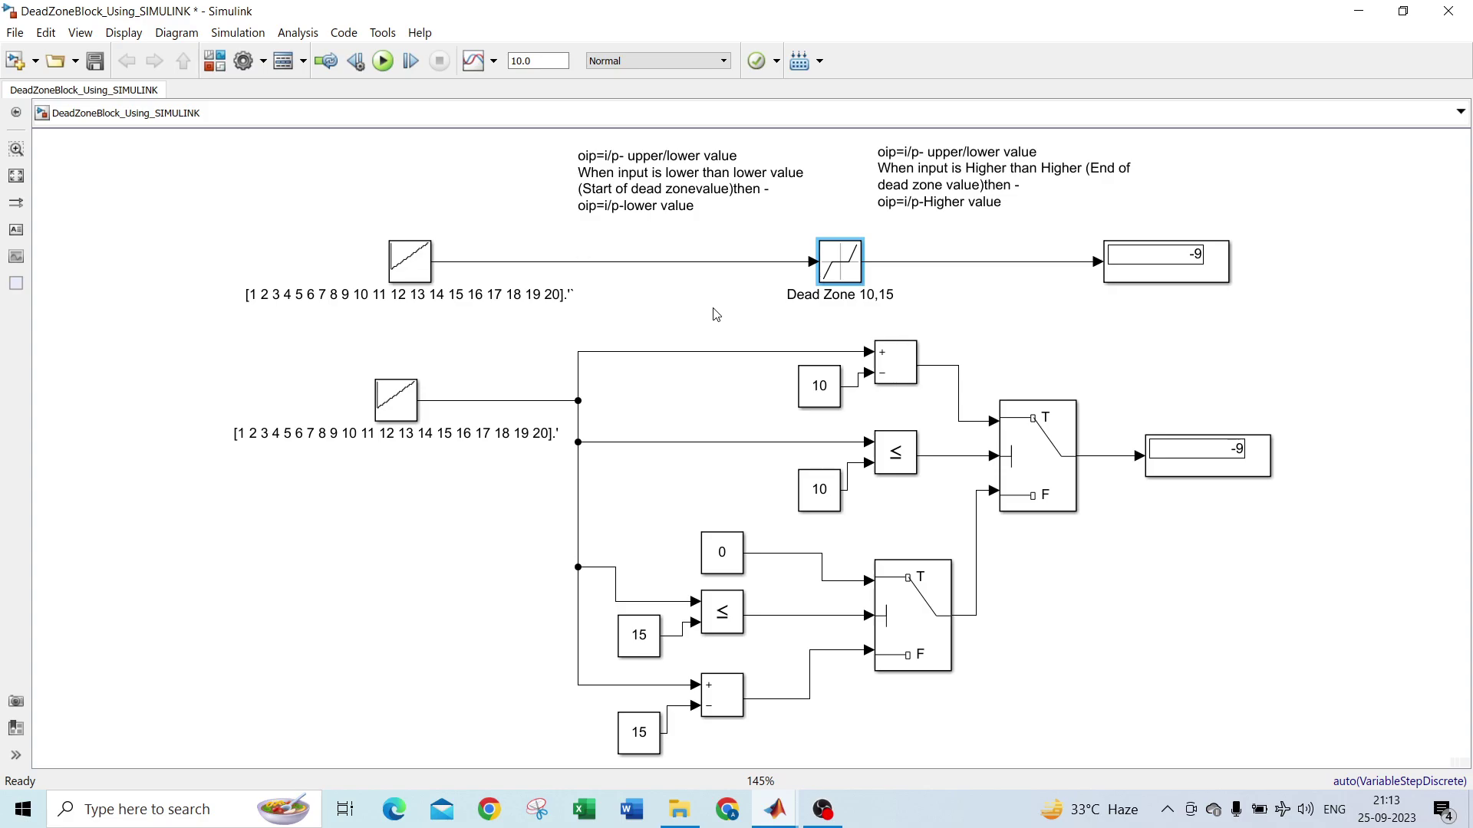
Step: Restore the dead zone to start 10, end 15, then marquee-select every block in both circuits
double_click(824, 272)
type("10")
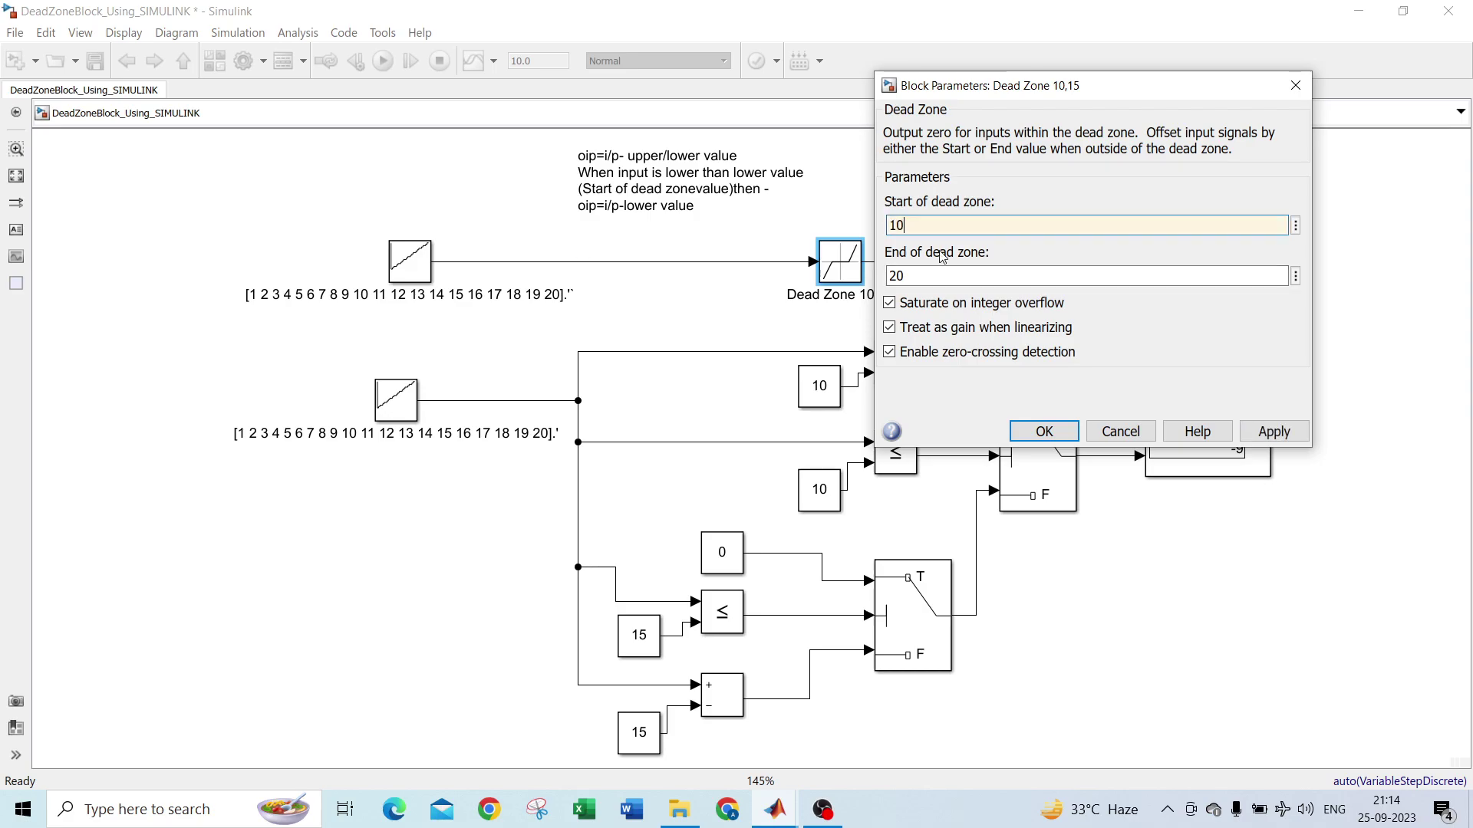
double_click(926, 275)
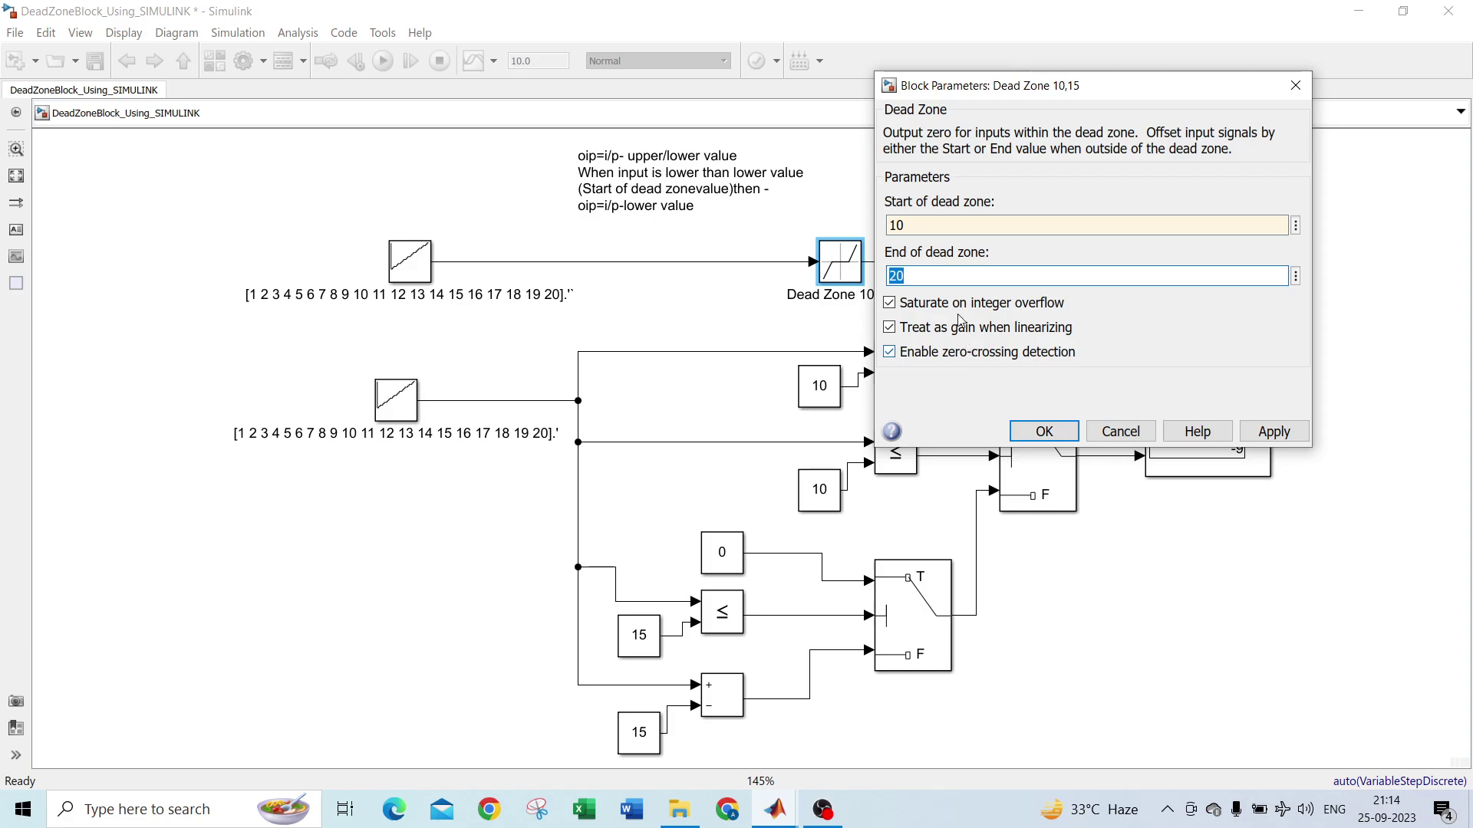
type("15")
left_click(1044, 432)
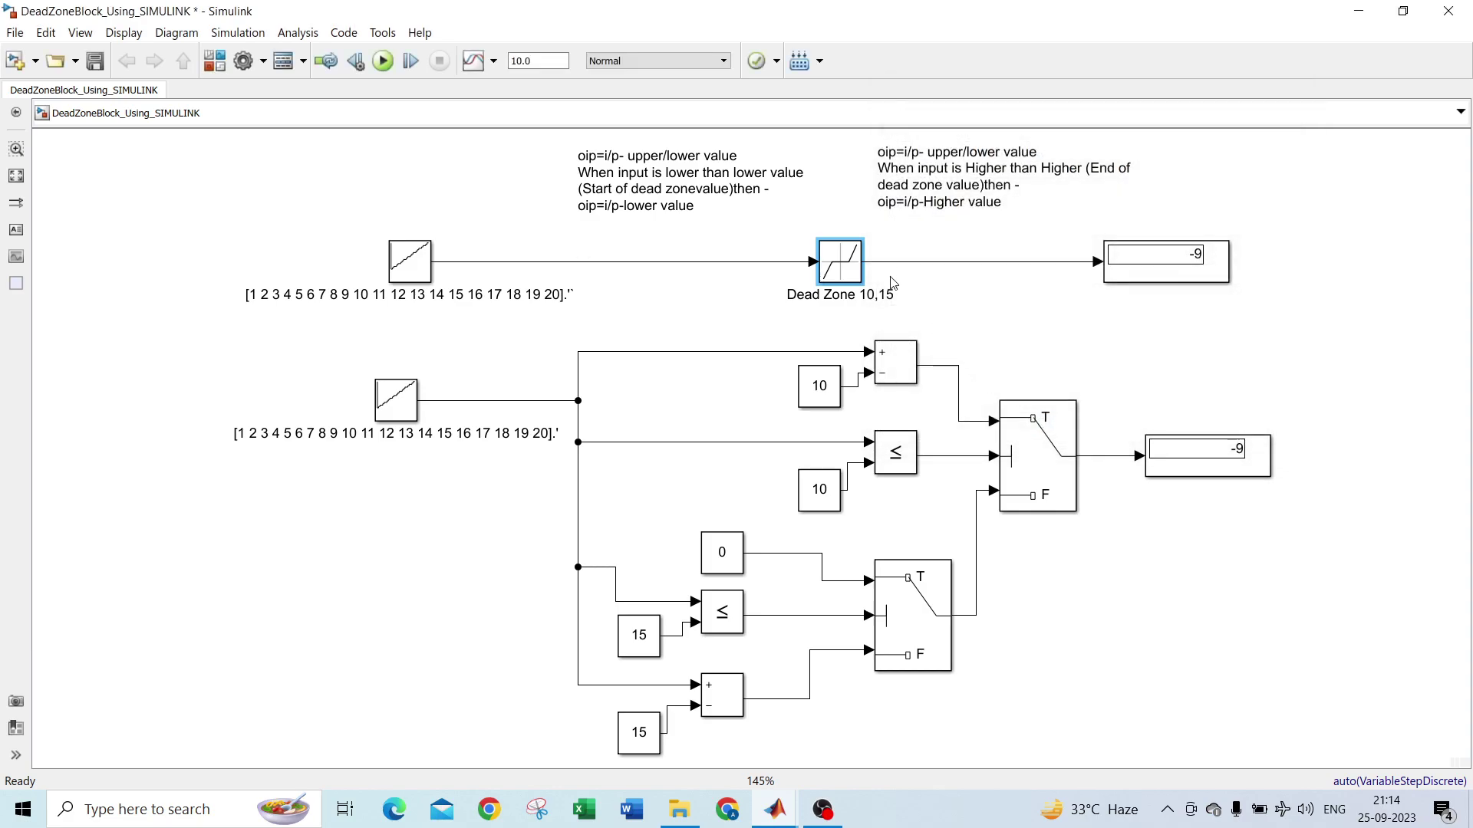
left_click_drag(1424, 137, 261, 694)
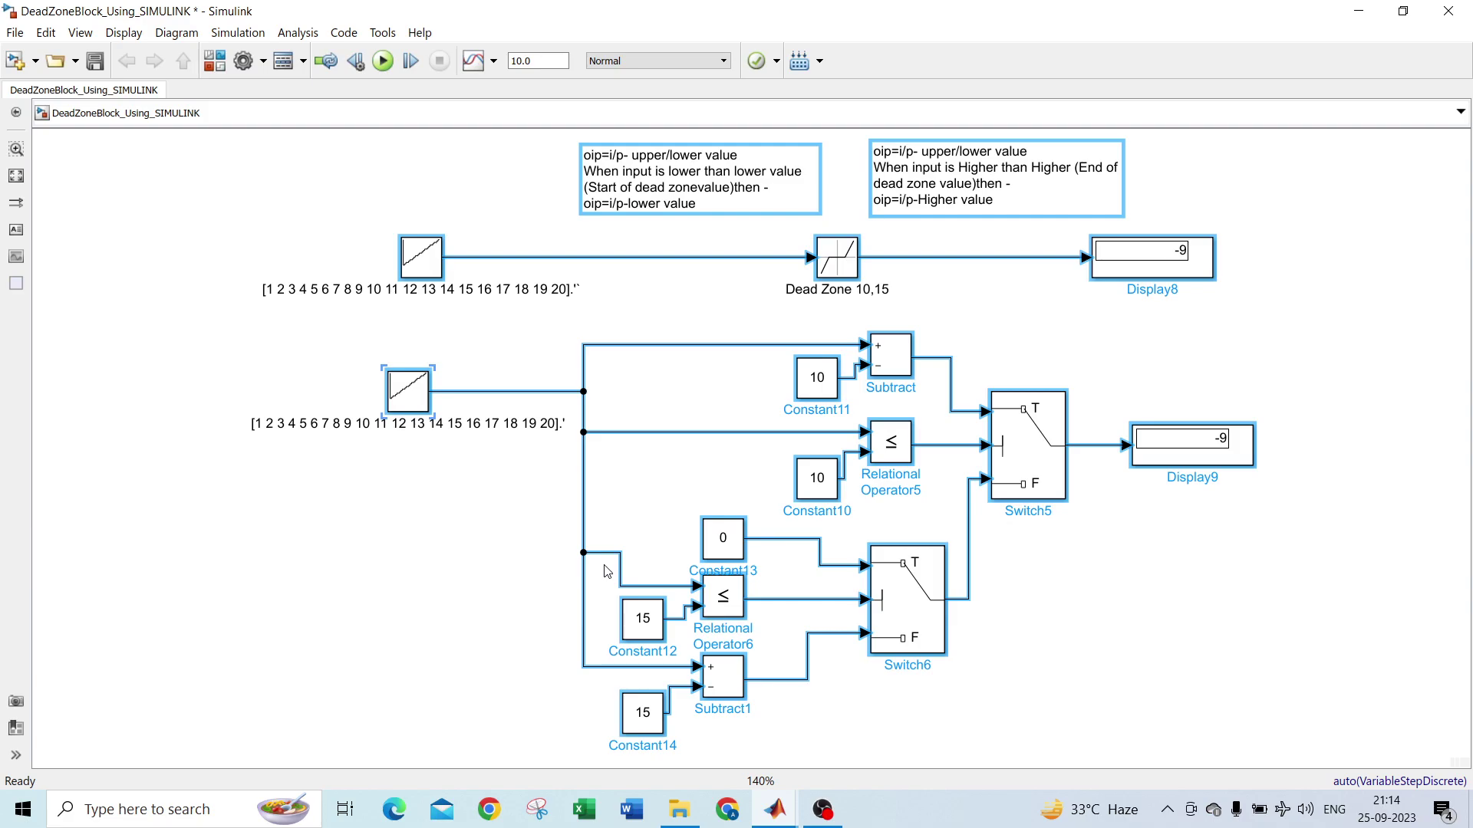
Step: Turn on port value labels for the selected blocks in both circuits, then clear the selection
left_click(124, 34)
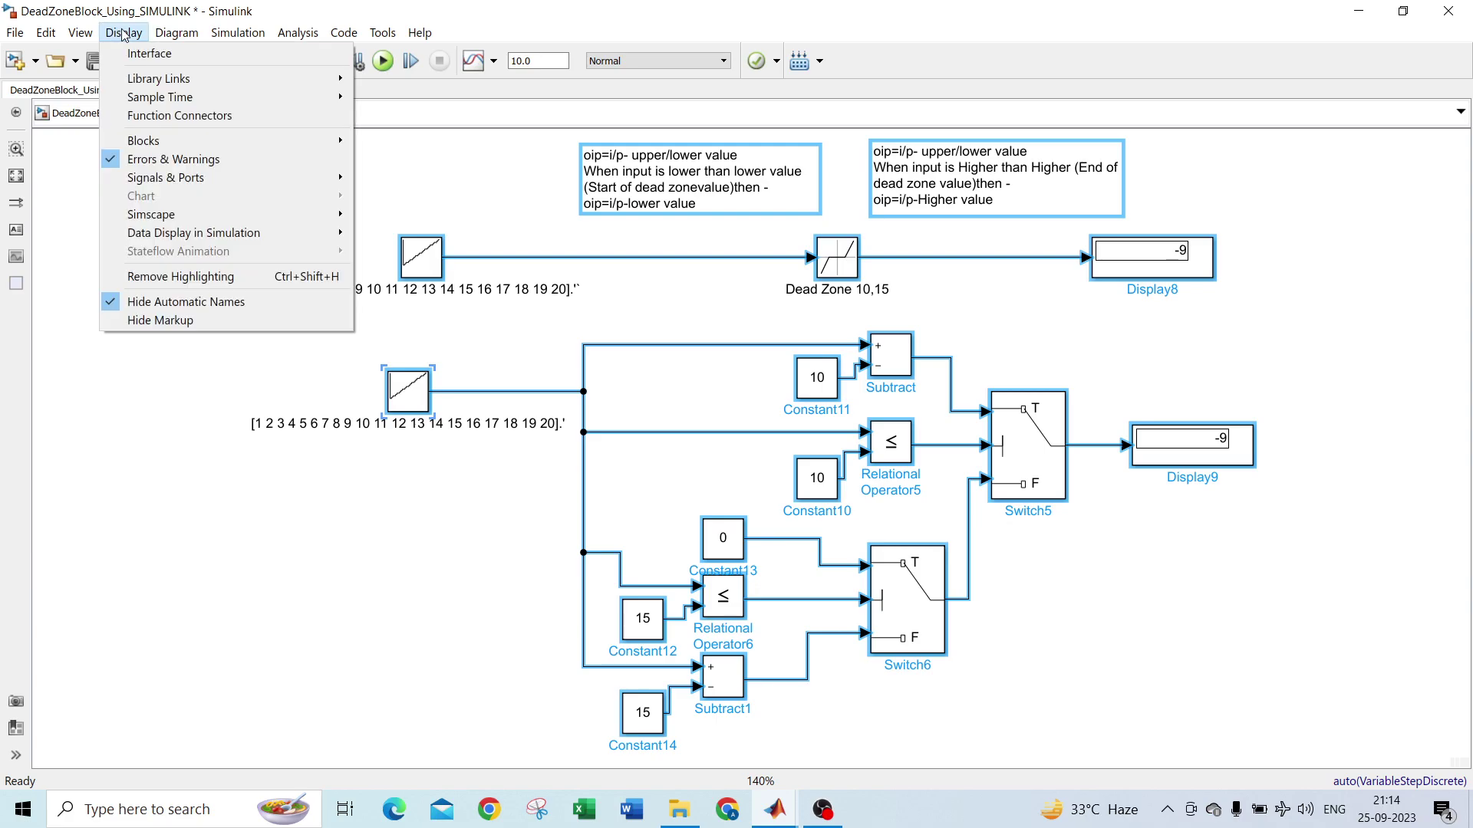
mouse_move(211, 236)
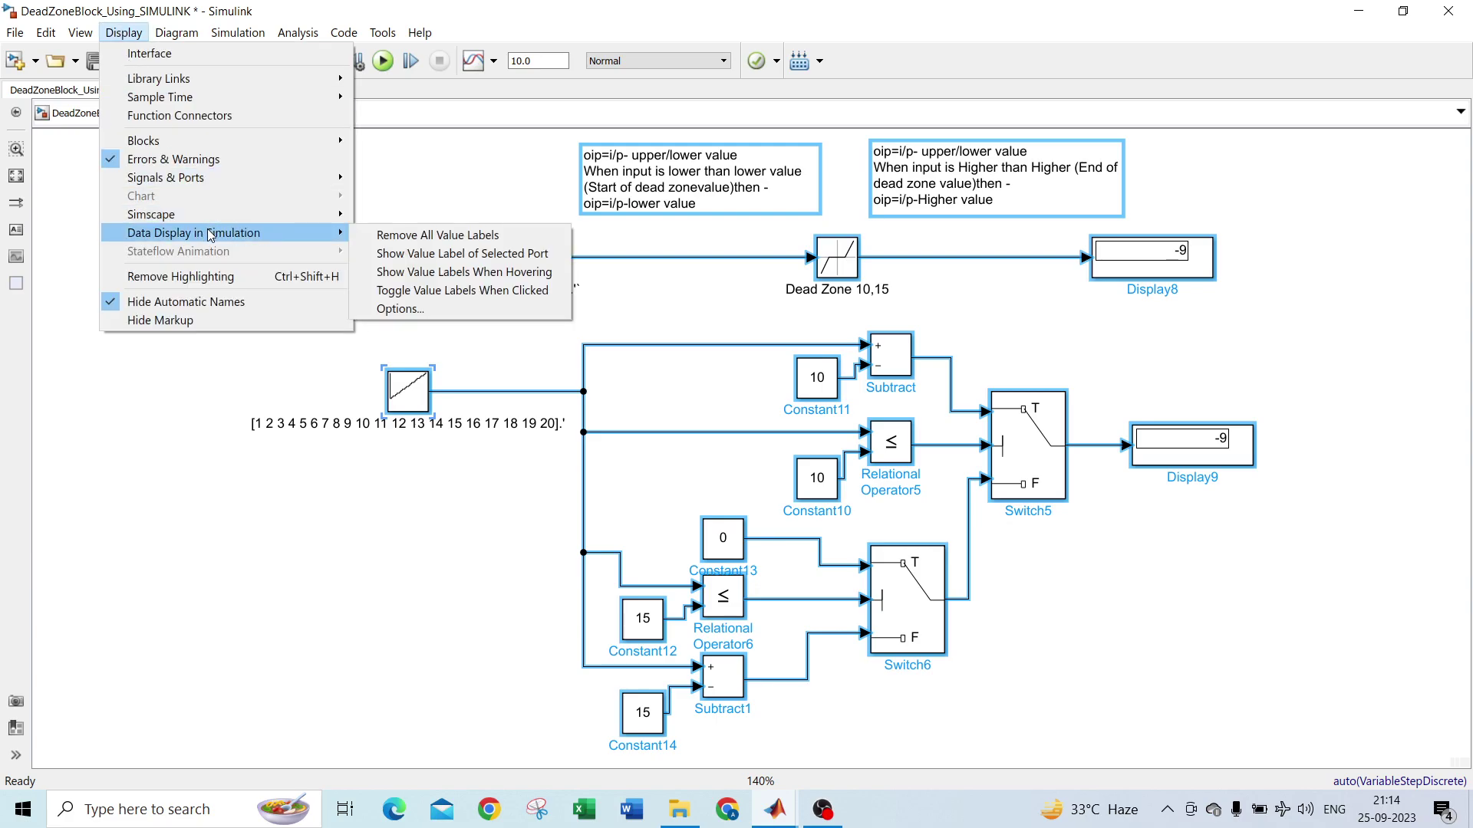
left_click(392, 256)
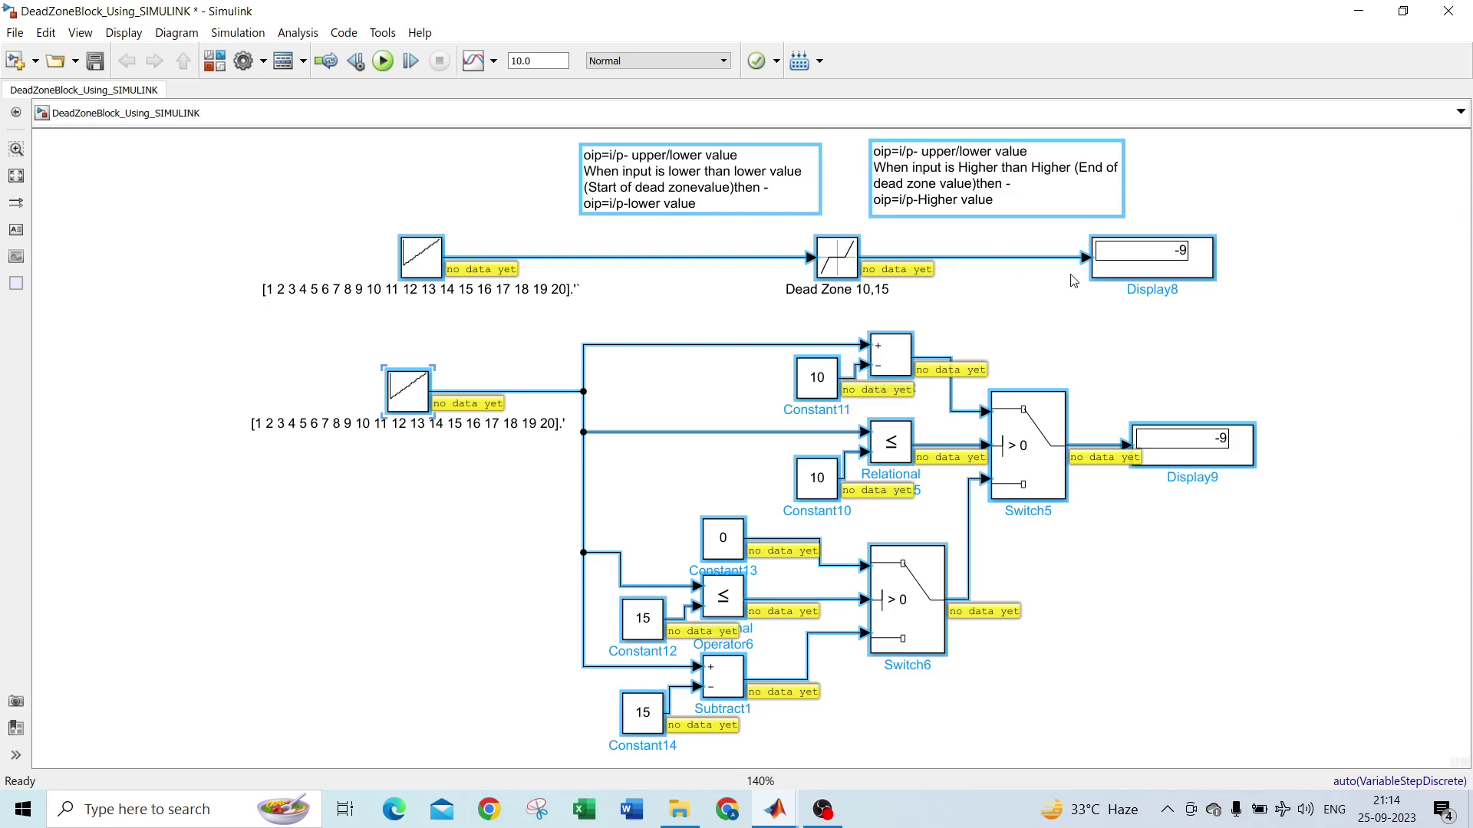
left_click(1162, 274)
key("shift+F10")
left_click(731, 307)
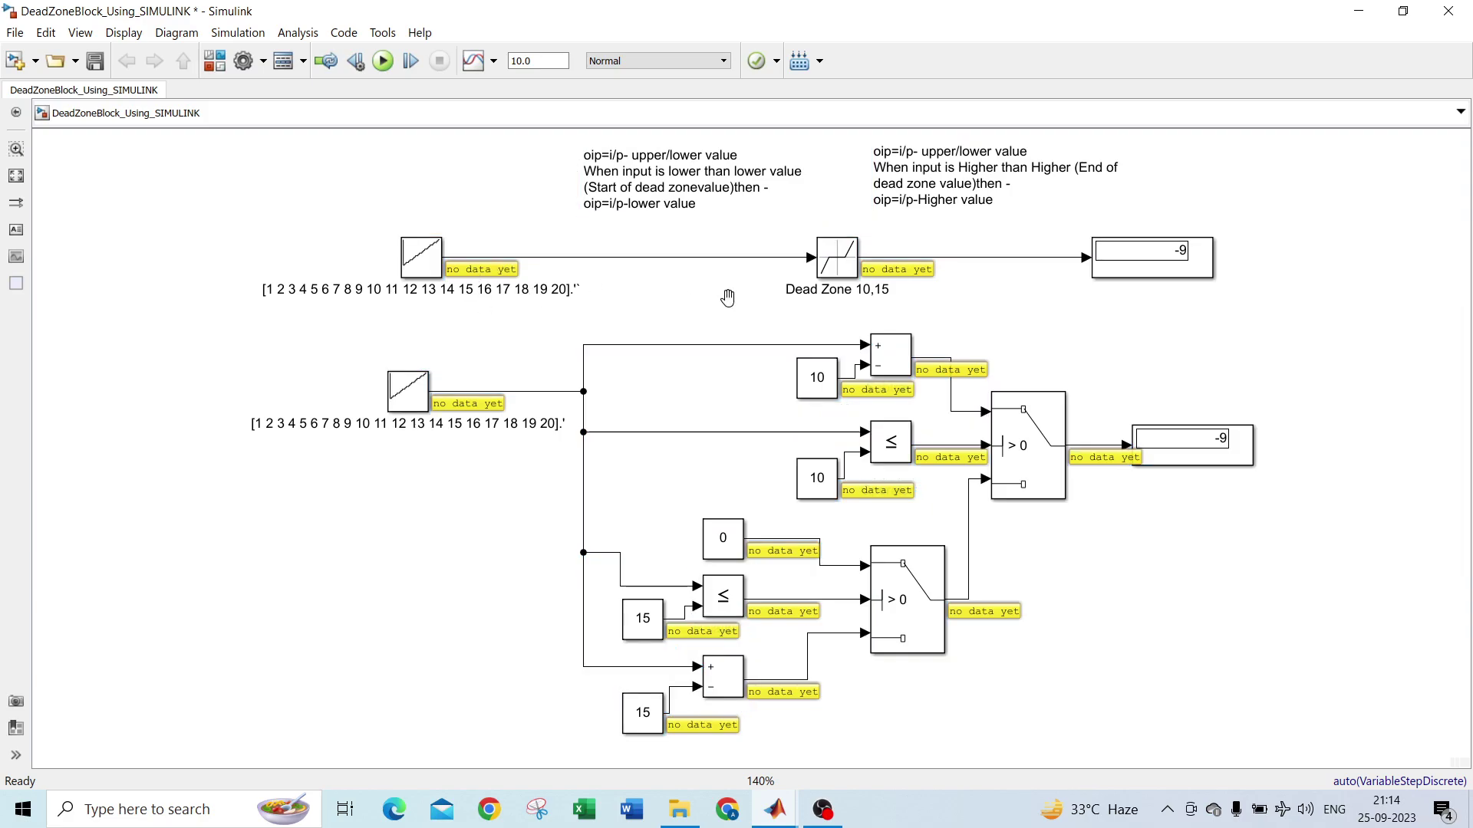
scroll(730, 301, "up", 1)
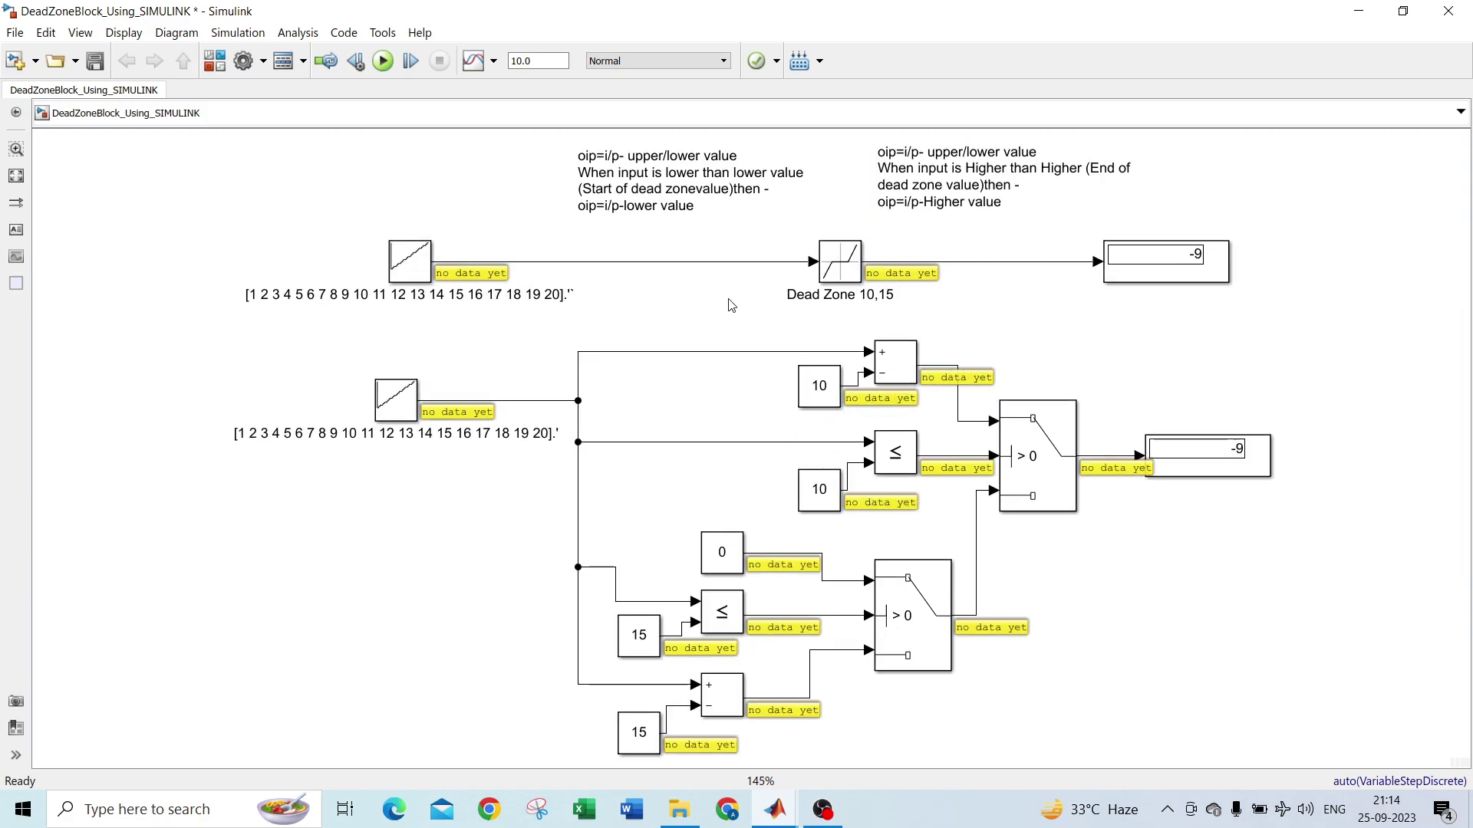
Step: Start the simulation paused at T=0.000 and fit the diagram, showing input 1 giving -9 in both circuits
left_click(409, 67)
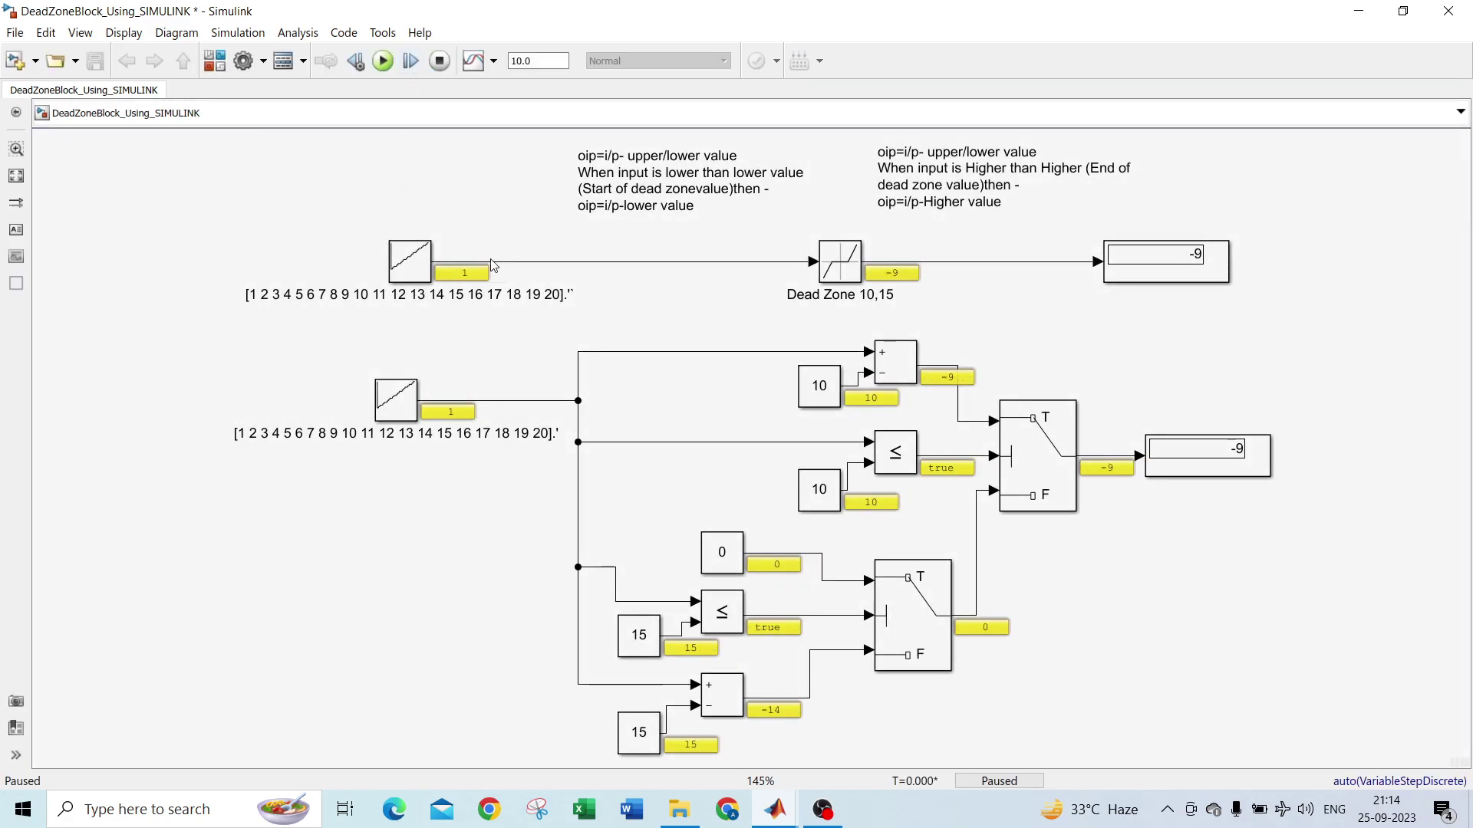
mouse_move(1288, 239)
left_mouse_down()
mouse_move(1069, 301)
mouse_move(299, 311)
left_mouse_up()
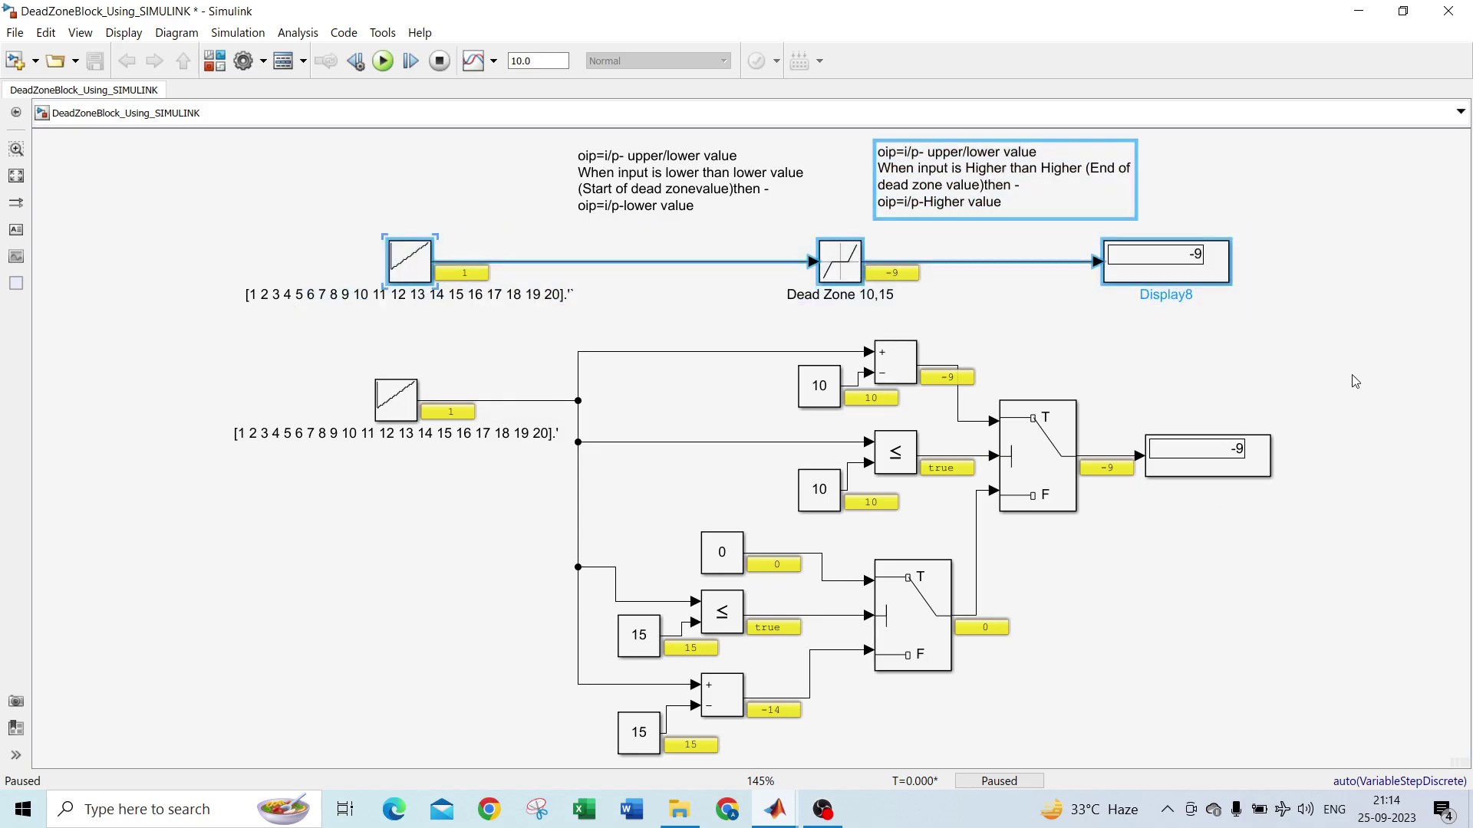
left_click_drag(1339, 331, 428, 651)
key("space")
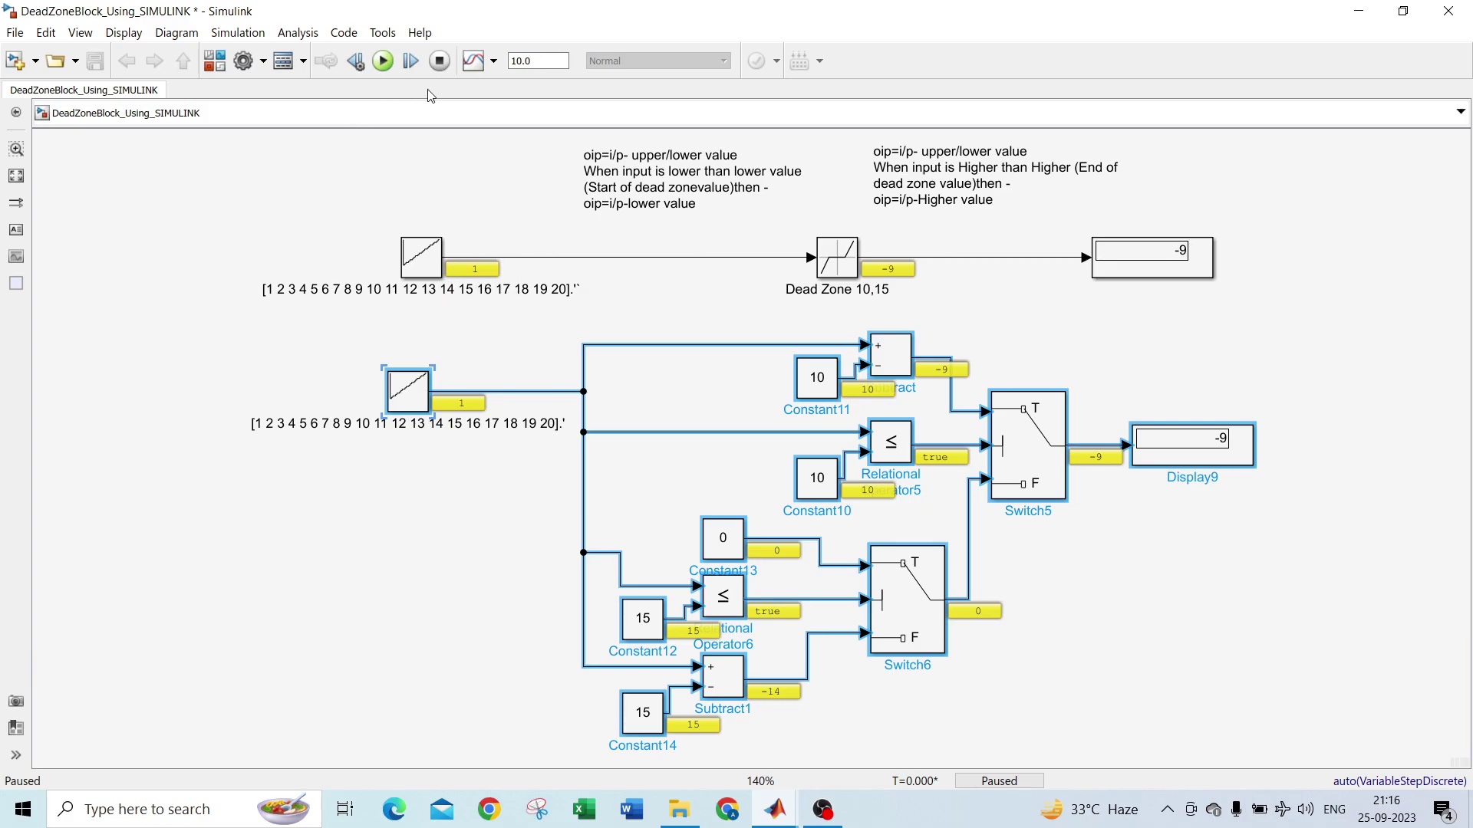
Step: Step the simulation to T=1.800, where input 10 gives output 0 and Subtract1 reads -5
left_click(411, 62)
left_click(410, 66)
left_click(409, 65)
left_click(409, 64)
left_click(410, 63)
left_click(410, 65)
left_click(410, 65)
left_click(411, 66)
left_click(410, 66)
Step: Confirm the Dead Zone limits are unchanged and step the simulation three more time steps
double_click(849, 274)
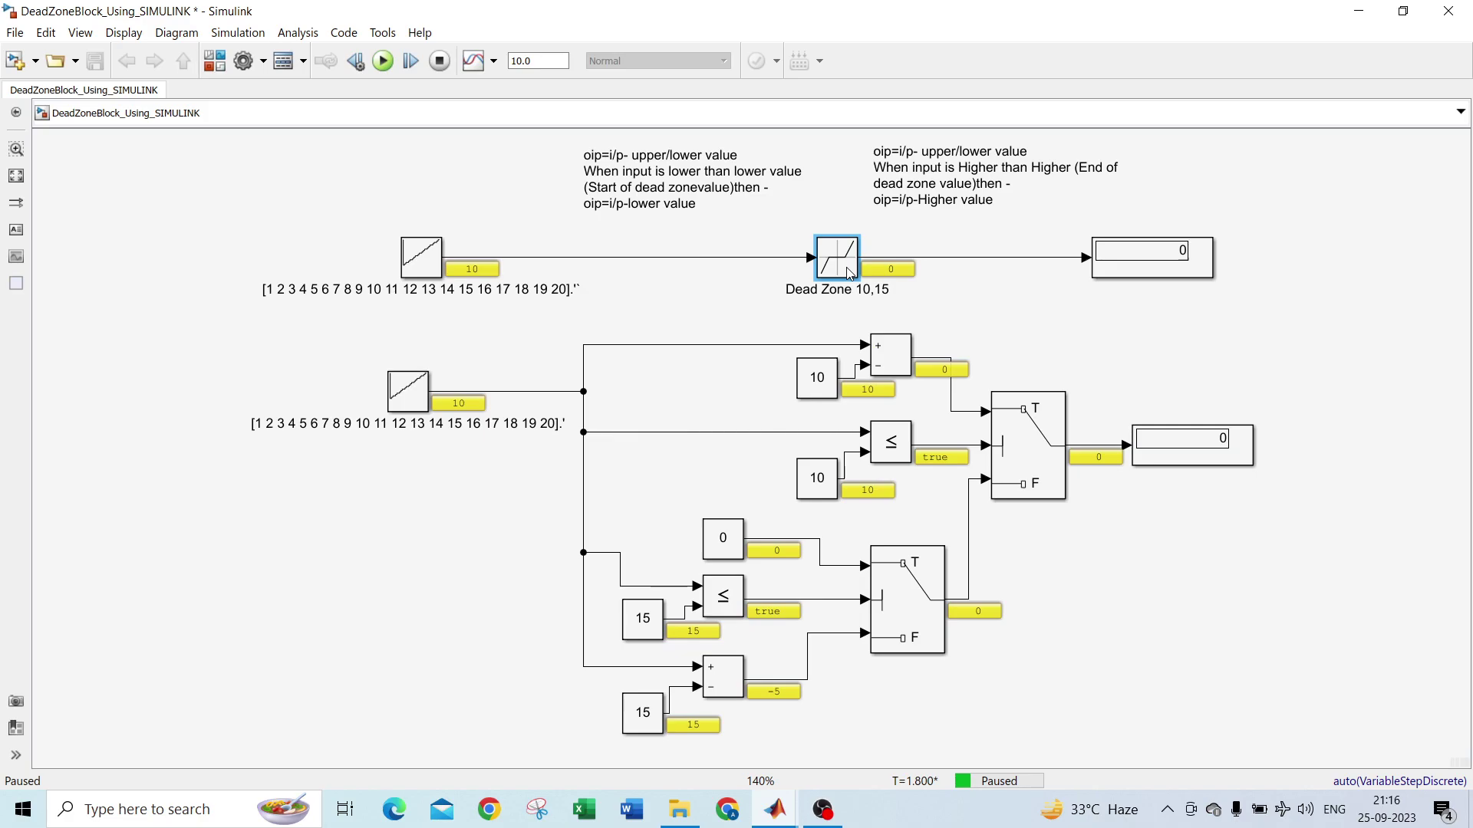
left_click(1037, 426)
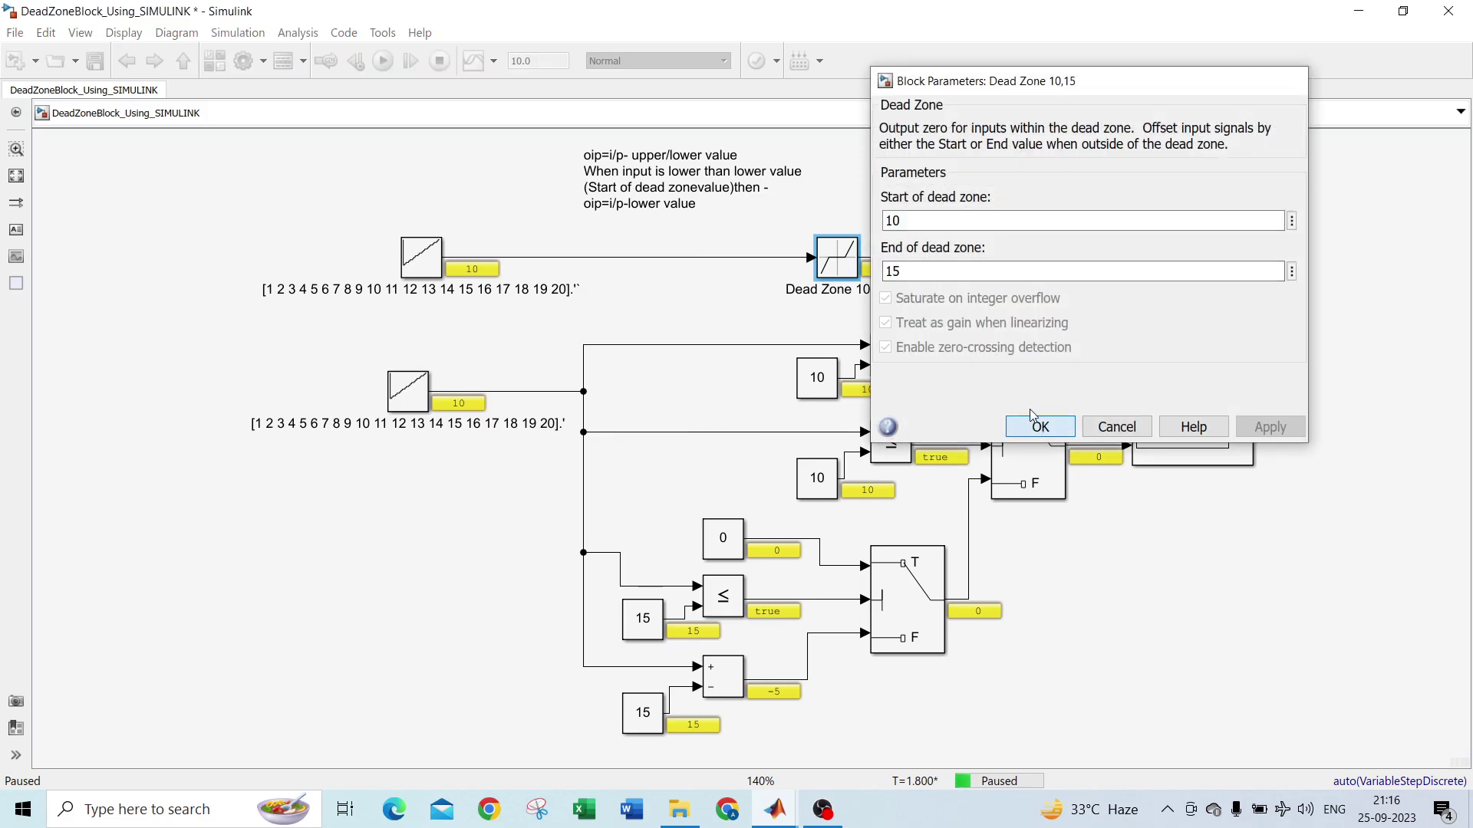
left_click(412, 61)
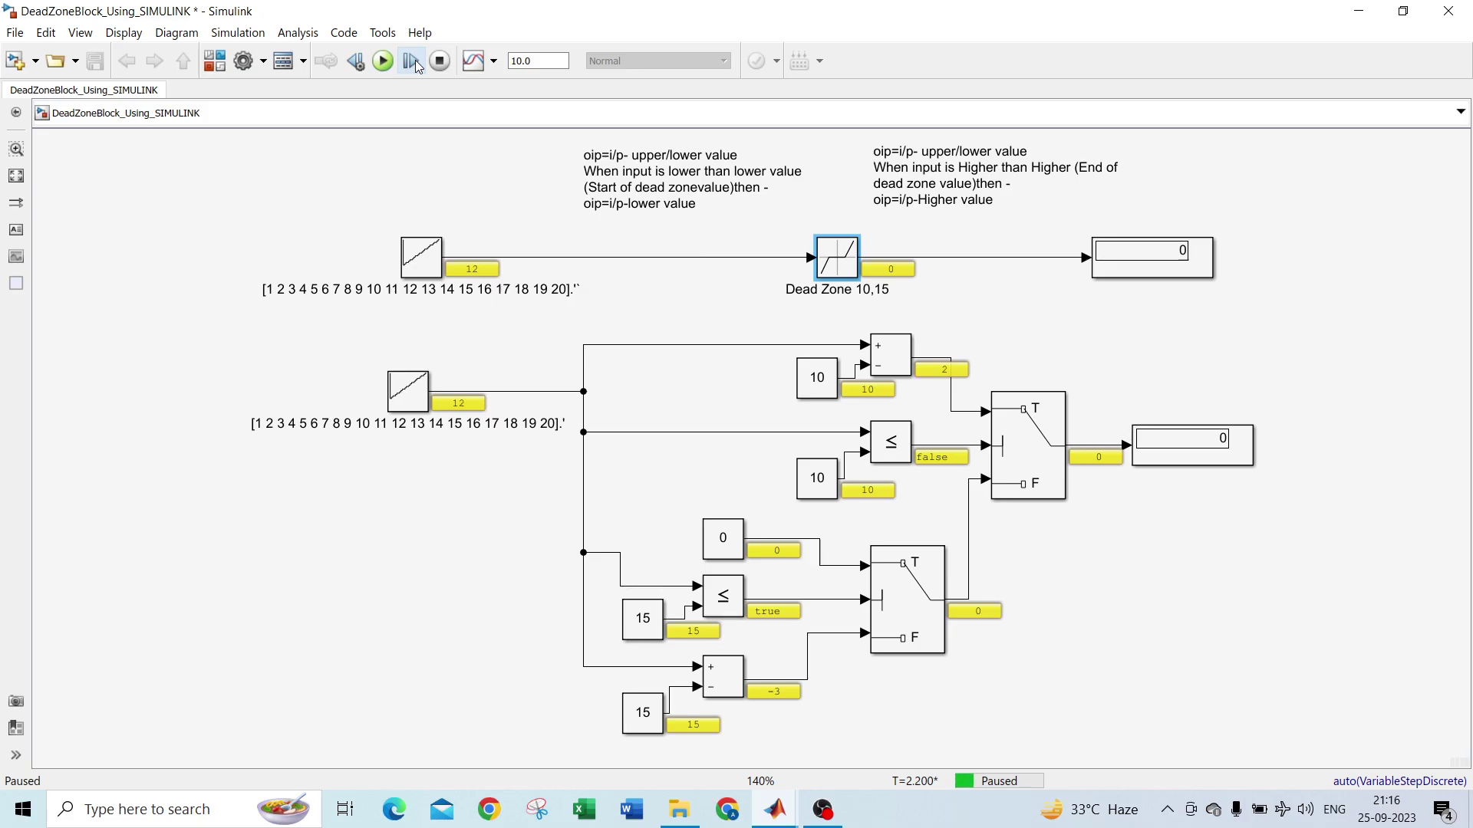
left_click(414, 61)
left_click(415, 62)
Step: Recheck the Dead Zone limits and step to T=3.200, where input 17 gives output 2
double_click(838, 269)
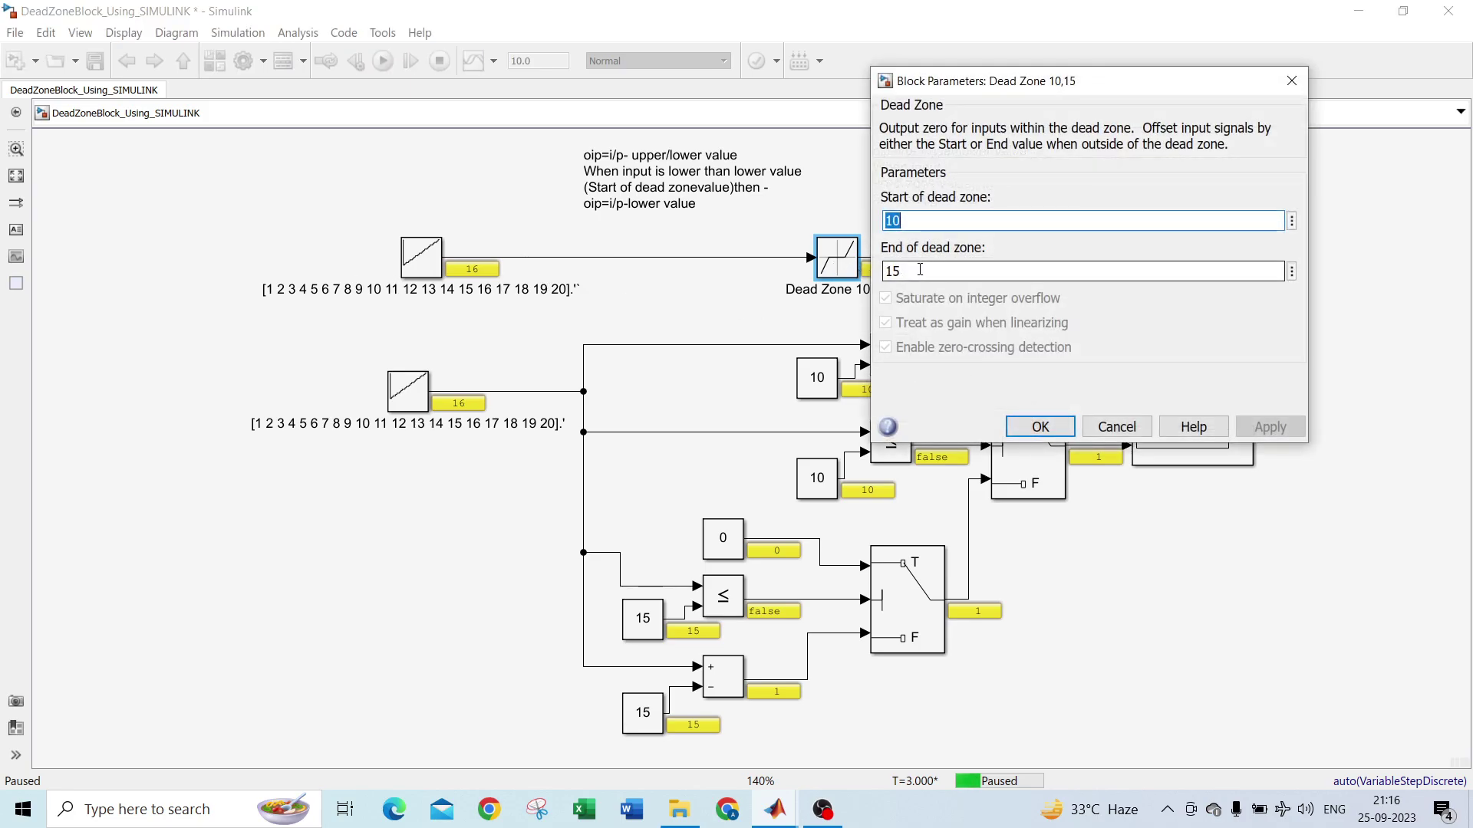
left_click(896, 268)
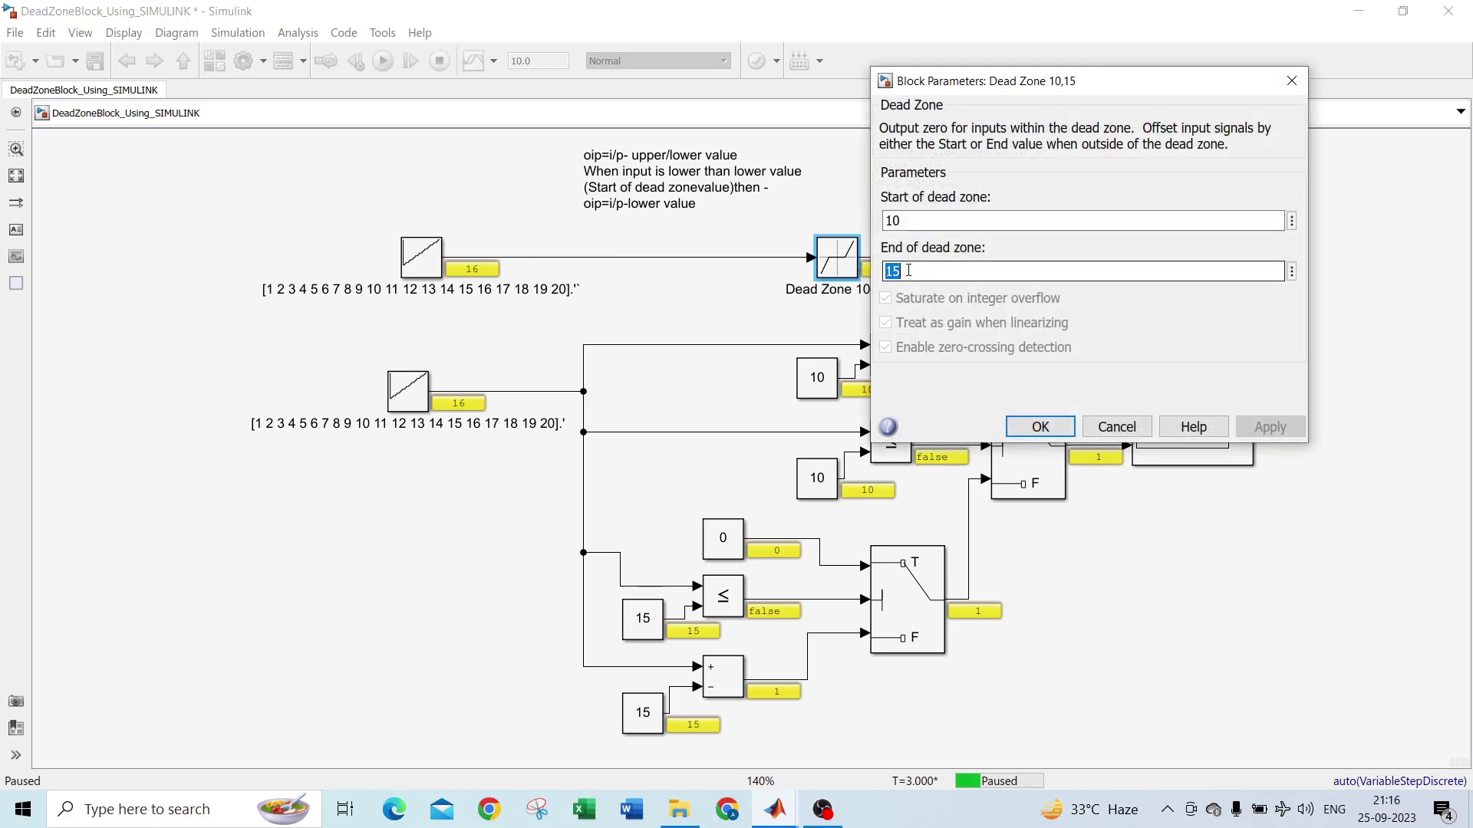
double_click(892, 271)
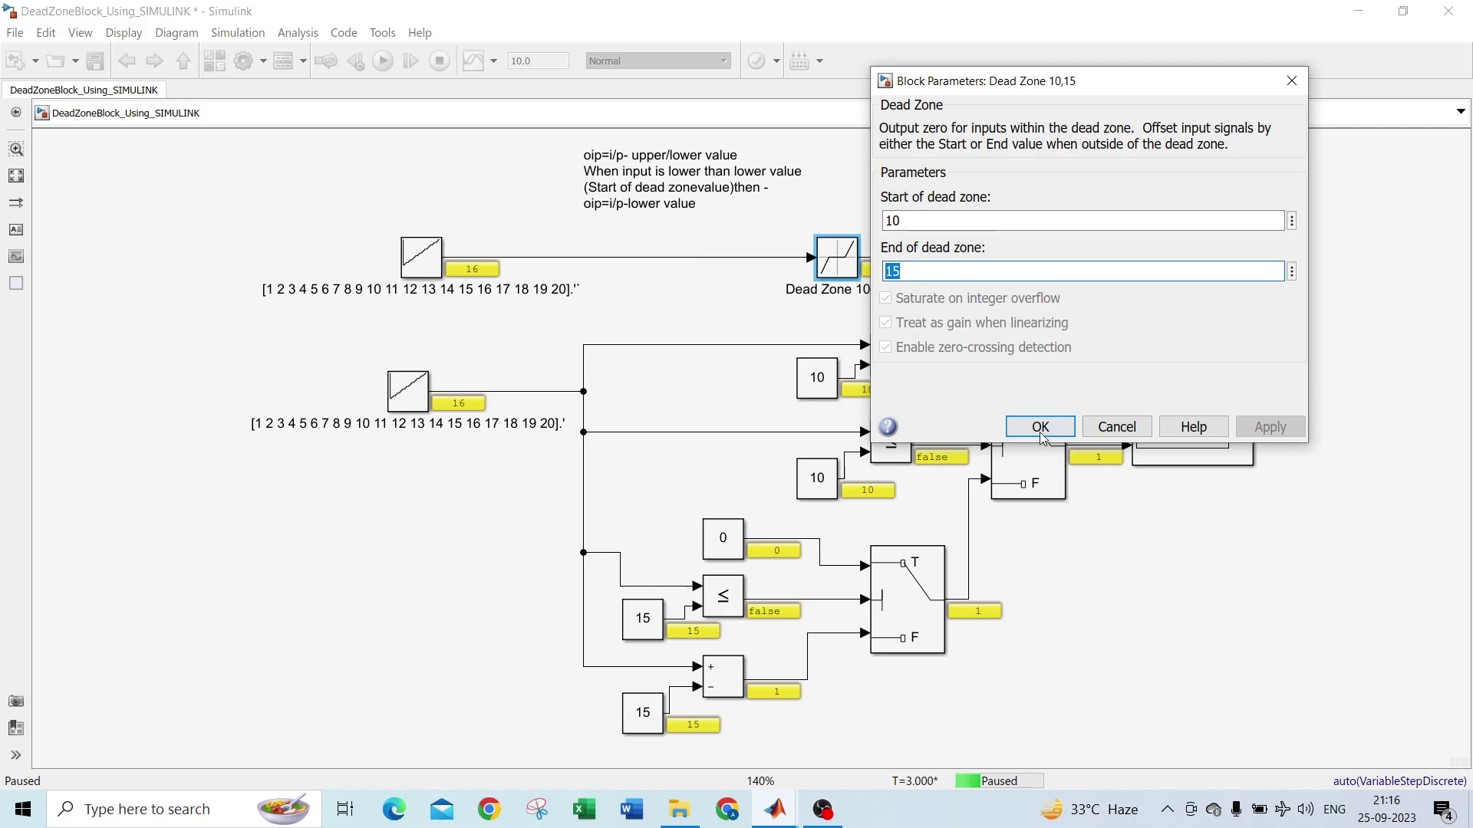
left_click(1037, 428)
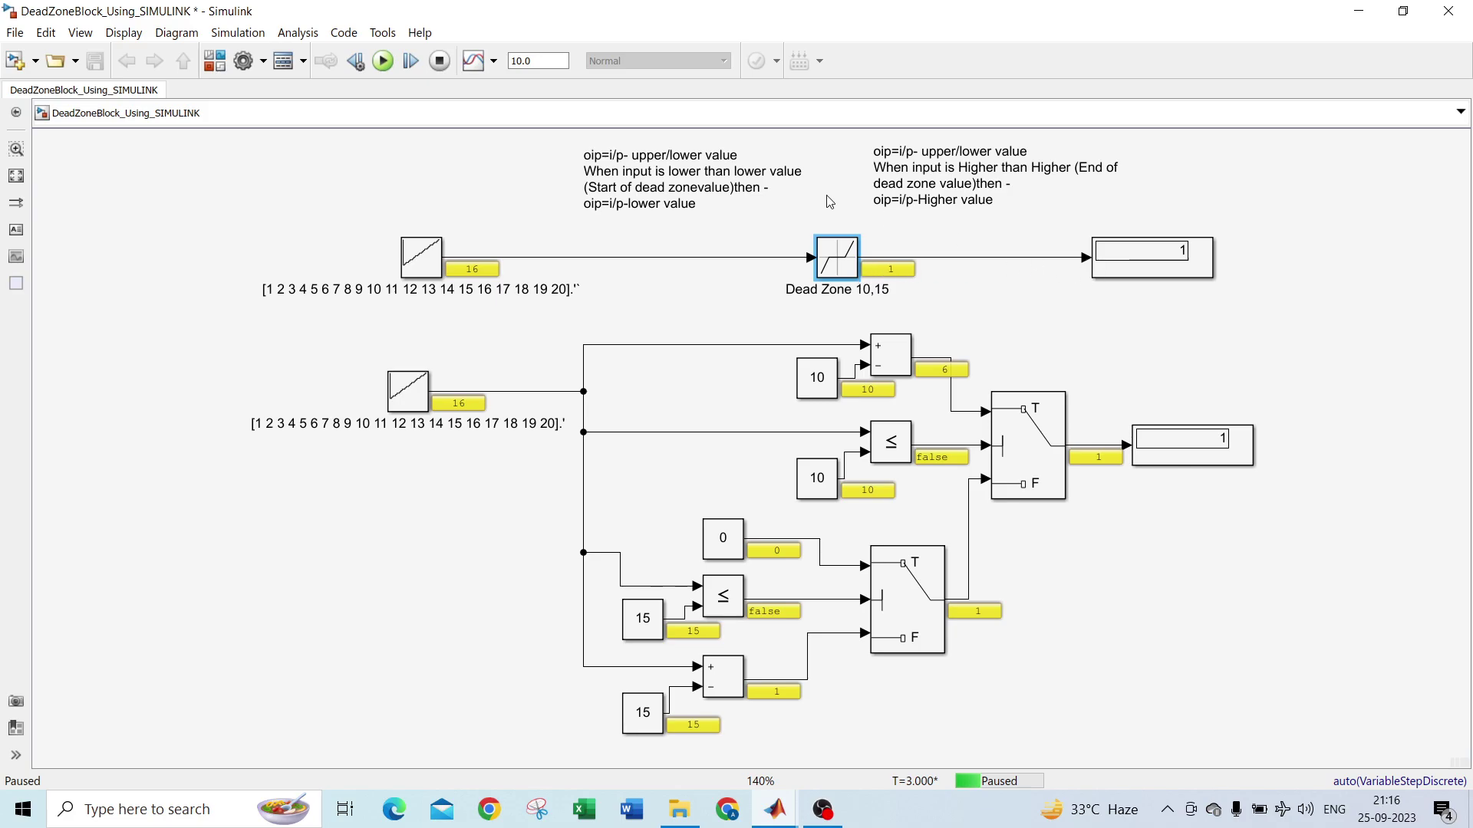
left_click(412, 67)
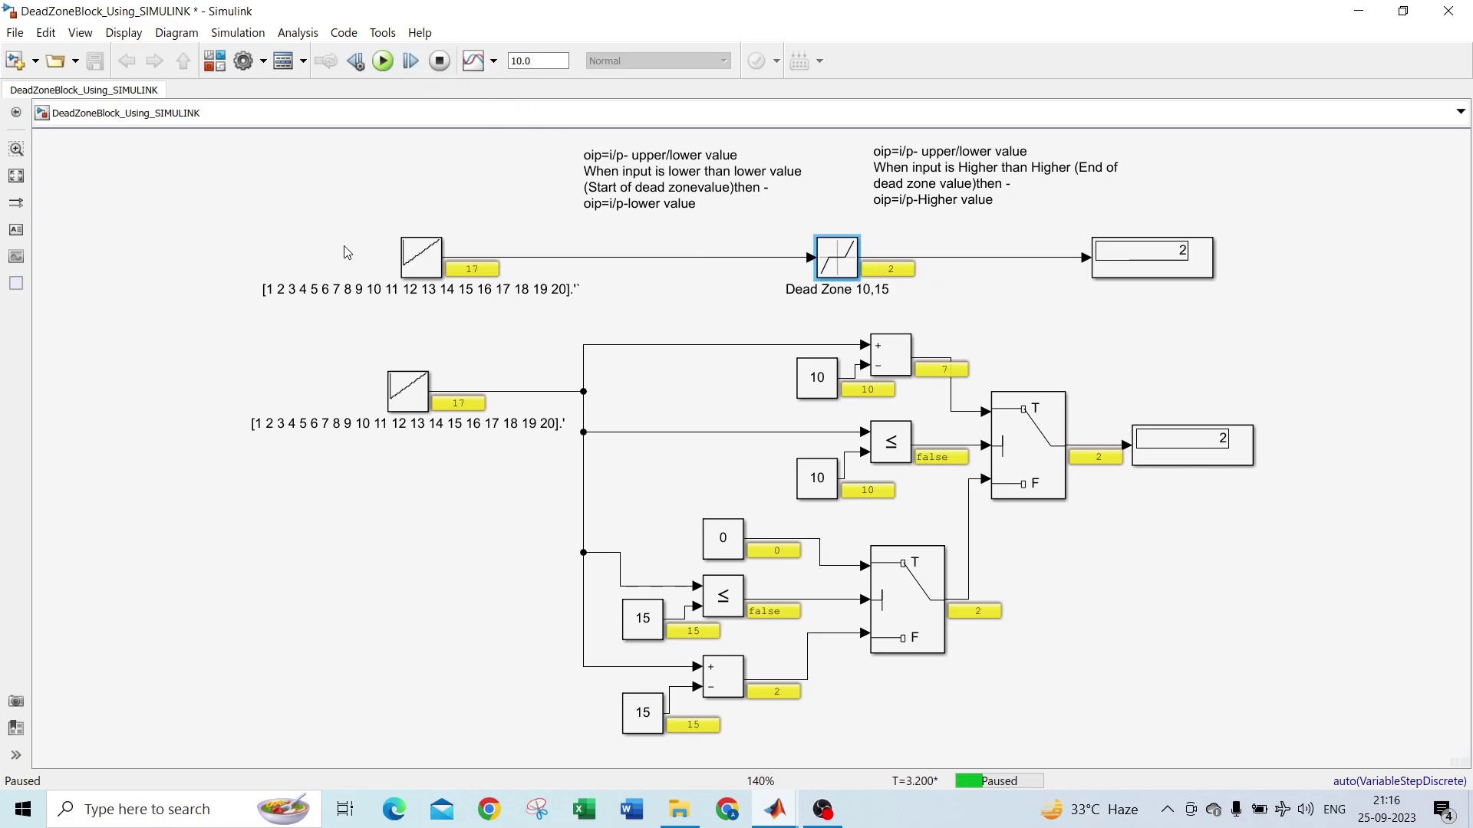